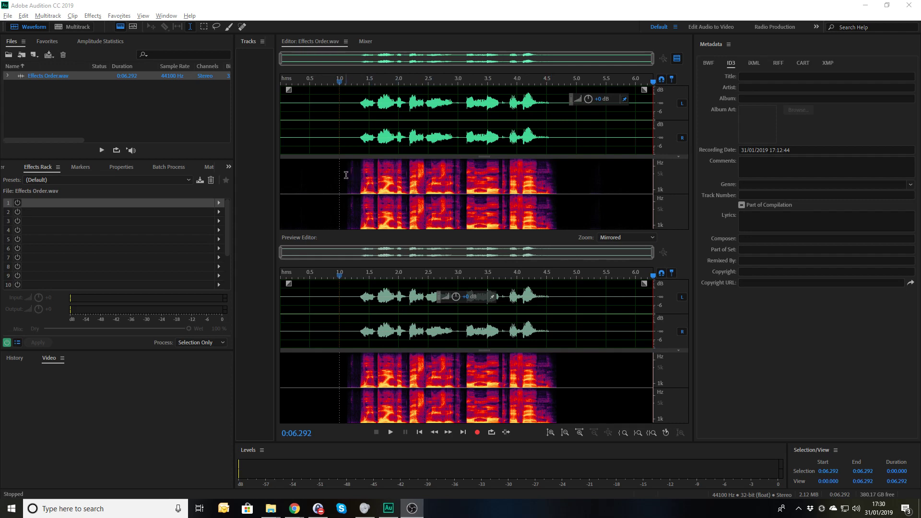
Play back the Effects Order.wav voice recording from about 0.7 seconds
{"action": "left_click", "coordinate": [323, 123]}
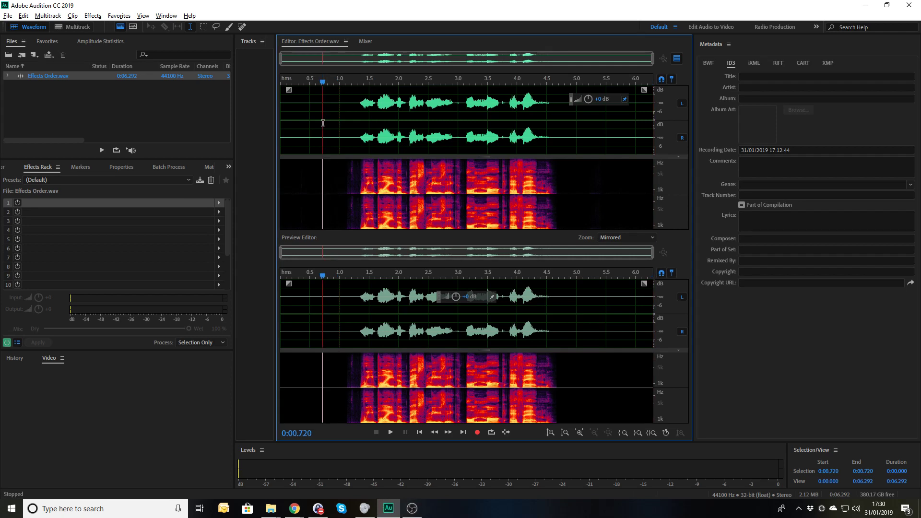
{"action": "key", "text": "space"}
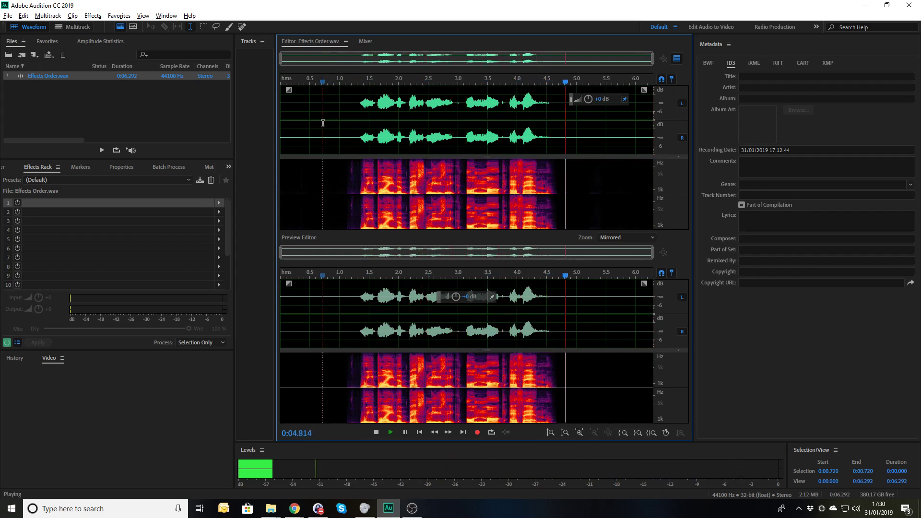
{"action": "key", "text": "space"}
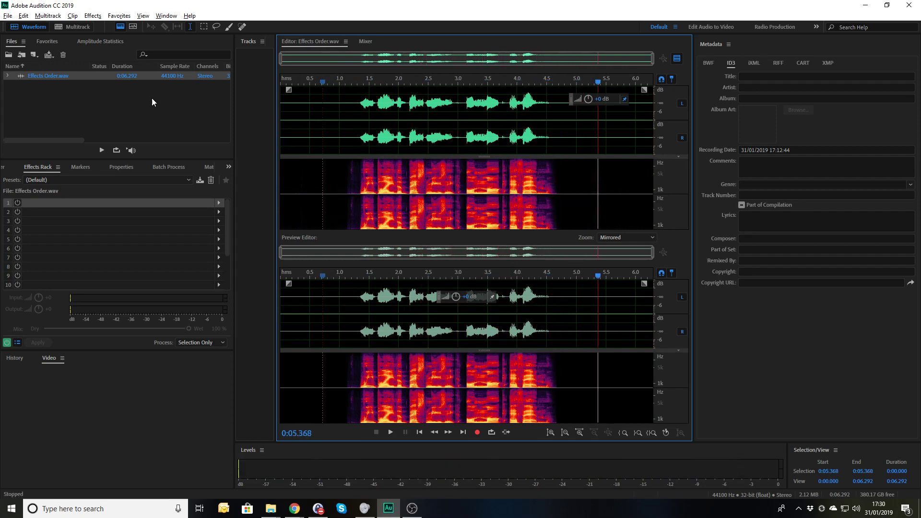
Create a new stereo audio file named Untitled 2 at 44100 Hz and 32-bit float
{"action": "left_click", "coordinate": [8, 16]}
{"action": "mouse_move", "coordinate": [18, 26]}
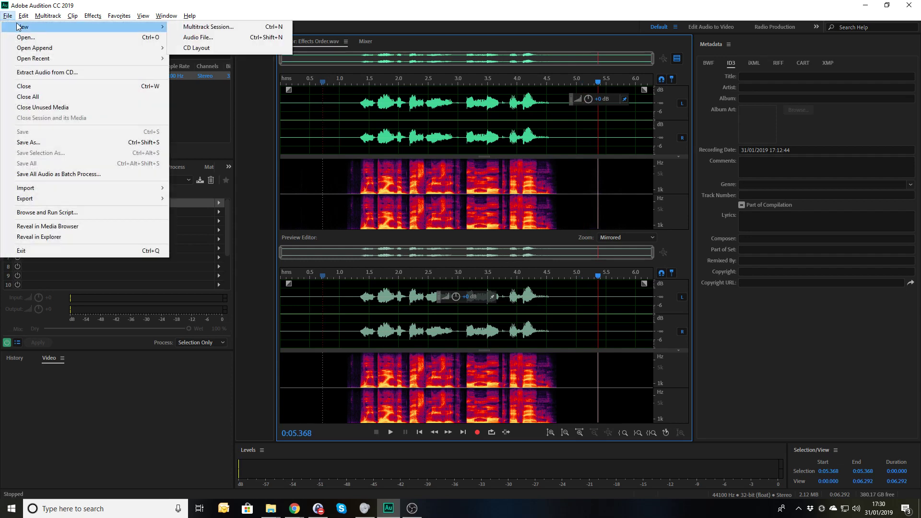
{"action": "left_click", "coordinate": [197, 37]}
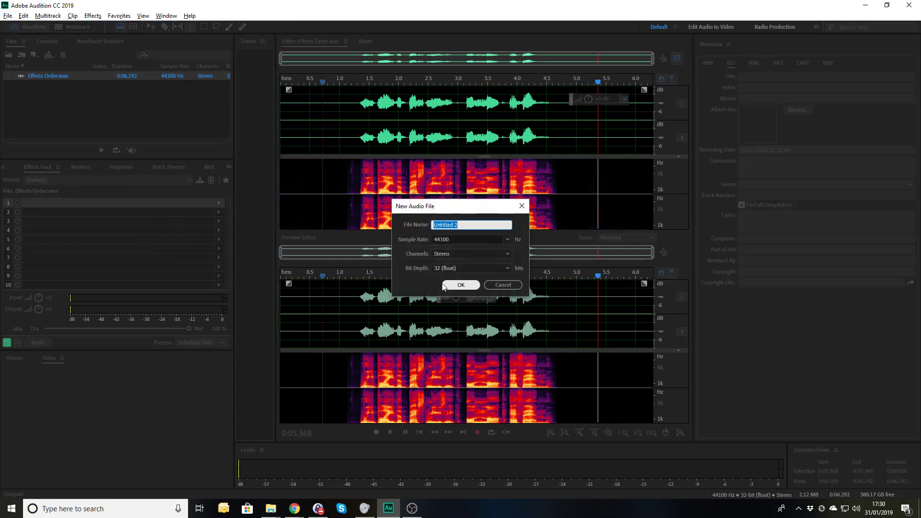
{"action": "left_click", "coordinate": [460, 286]}
Generate 10 seconds of spatial stereo white noise at intensity 37 in the new file and play back a moment of it
{"action": "left_click", "coordinate": [24, 15]}
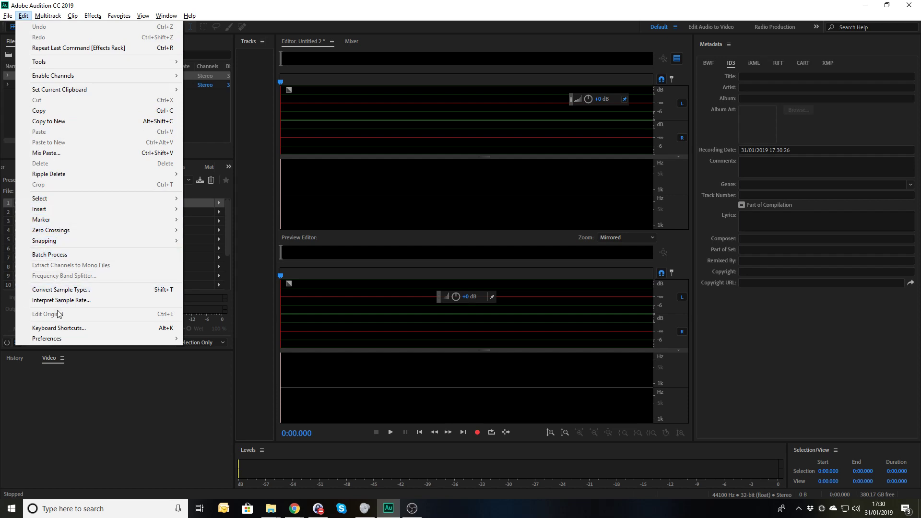
{"action": "mouse_move", "coordinate": [113, 18]}
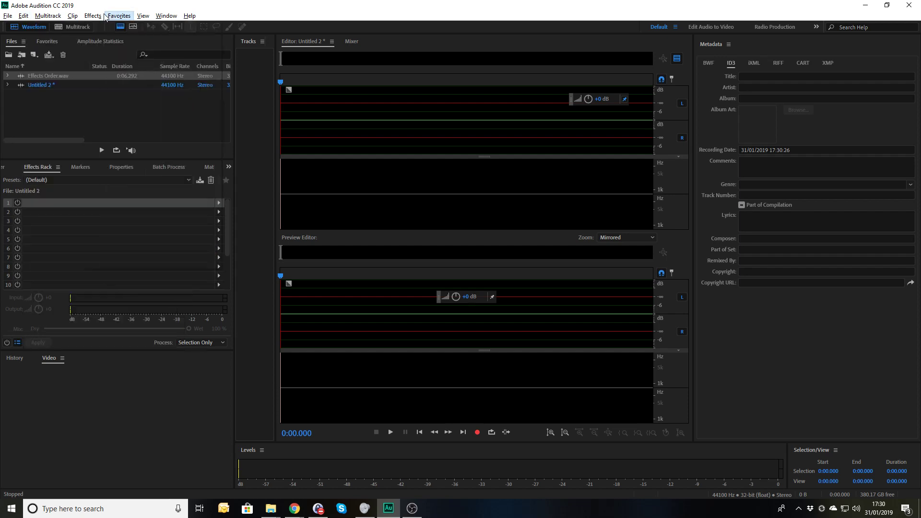
{"action": "mouse_move", "coordinate": [117, 93]}
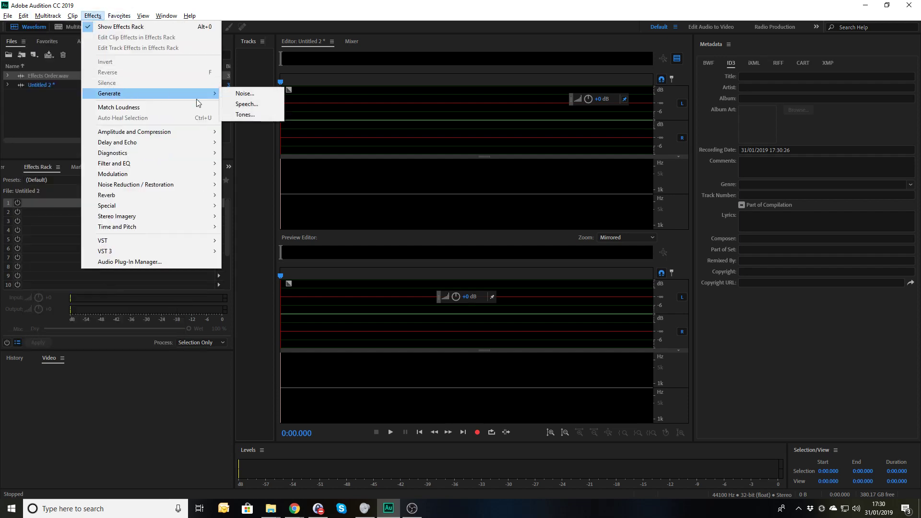
{"action": "left_click", "coordinate": [245, 93]}
{"action": "left_click", "coordinate": [379, 163]}
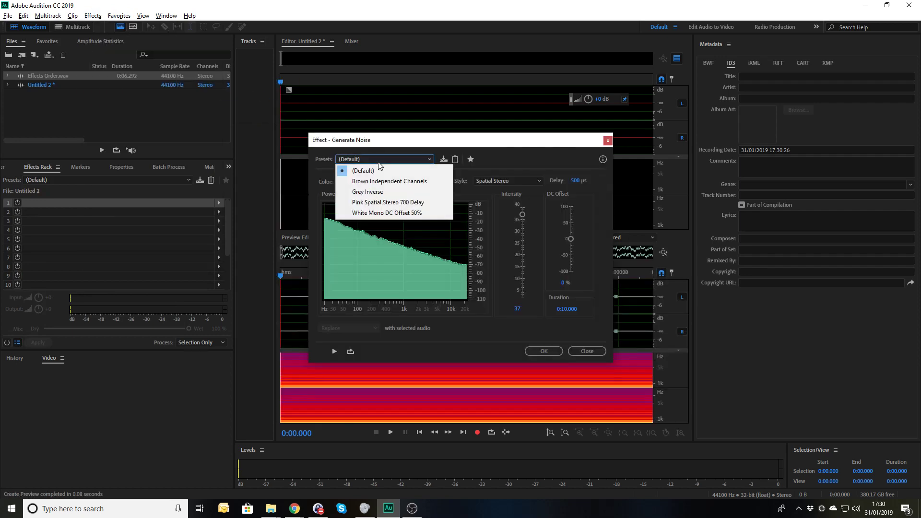
{"action": "left_click", "coordinate": [379, 164]}
{"action": "left_click", "coordinate": [375, 181]}
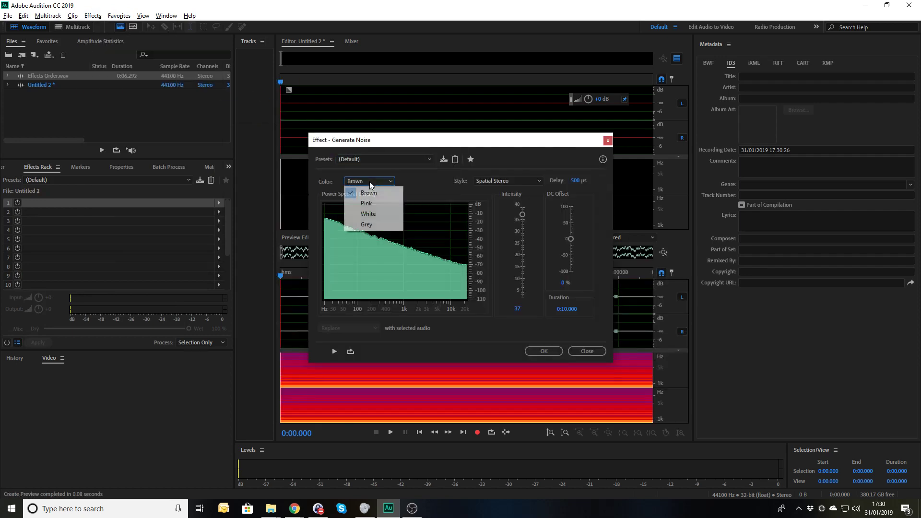
{"action": "left_click", "coordinate": [368, 213]}
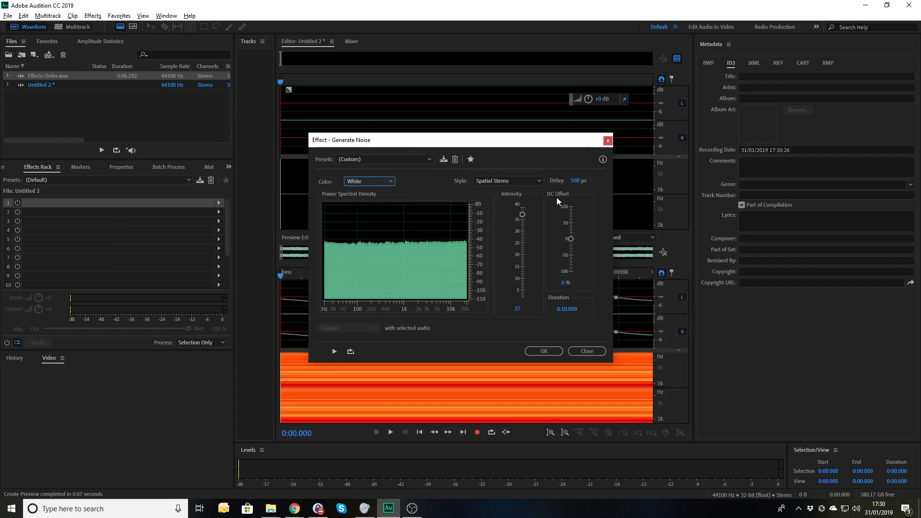
{"action": "left_click", "coordinate": [545, 350]}
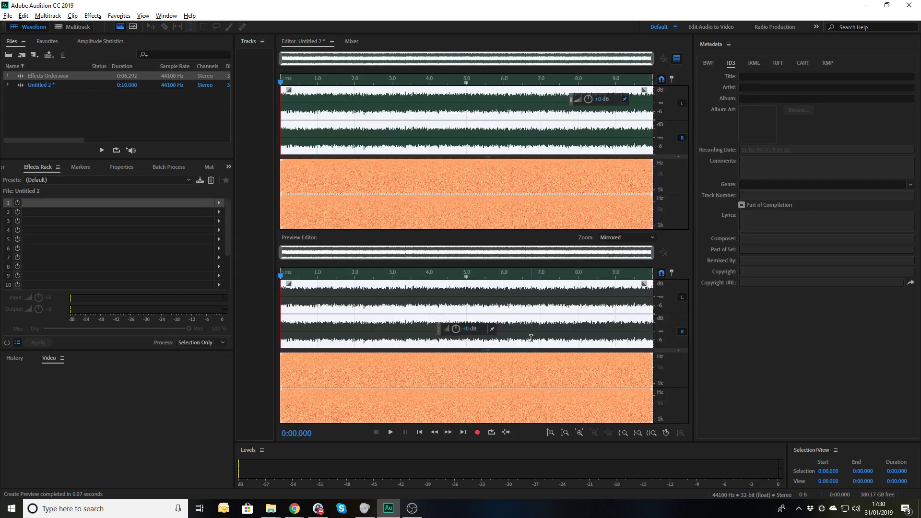
{"action": "key", "text": "space"}
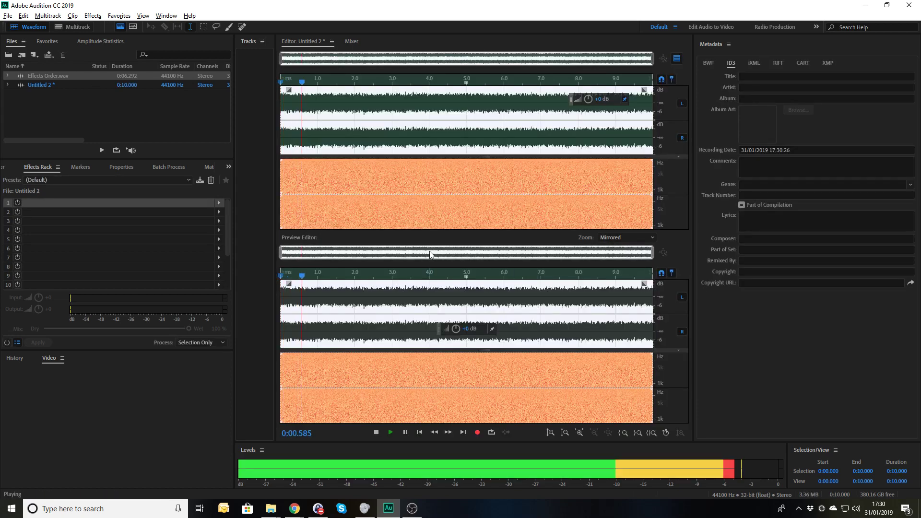
{"action": "key", "text": "space"}
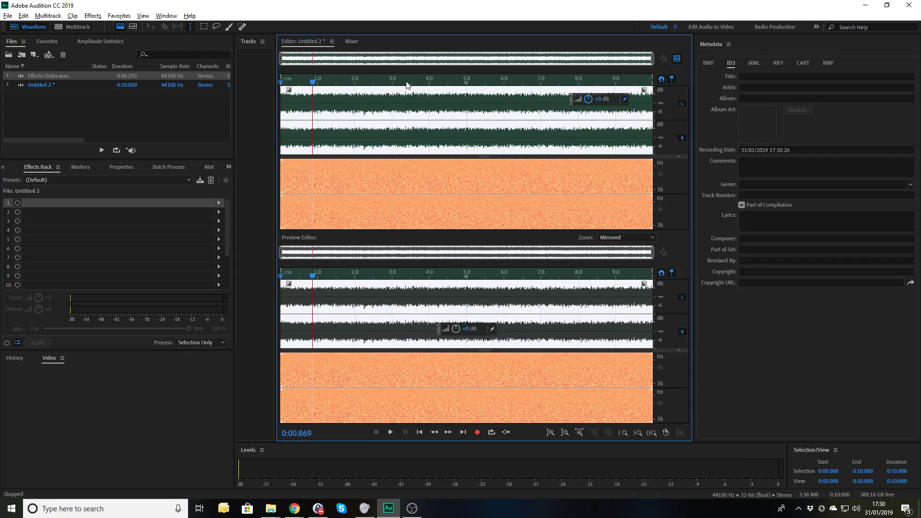
Normalize the white noise to -41 dB with all channels treated equally, and listen to the result
{"action": "left_click", "coordinate": [93, 15]}
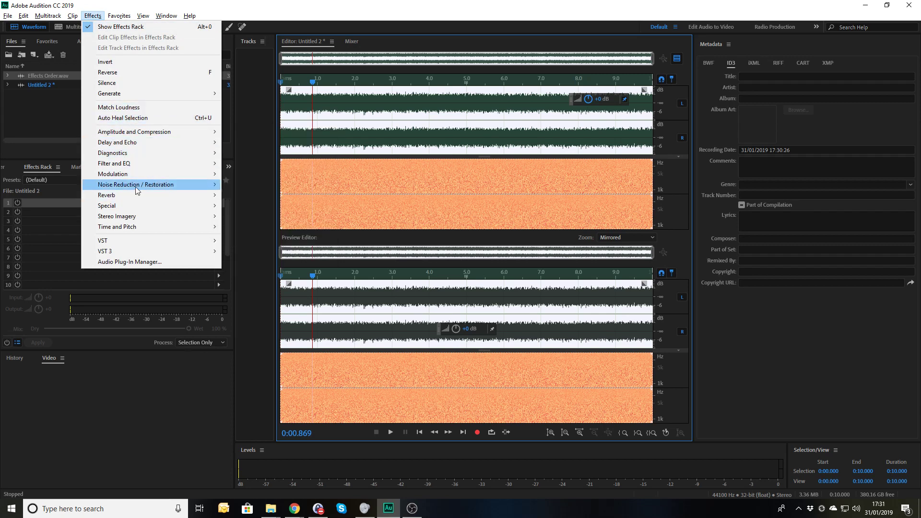
{"action": "mouse_move", "coordinate": [161, 133]}
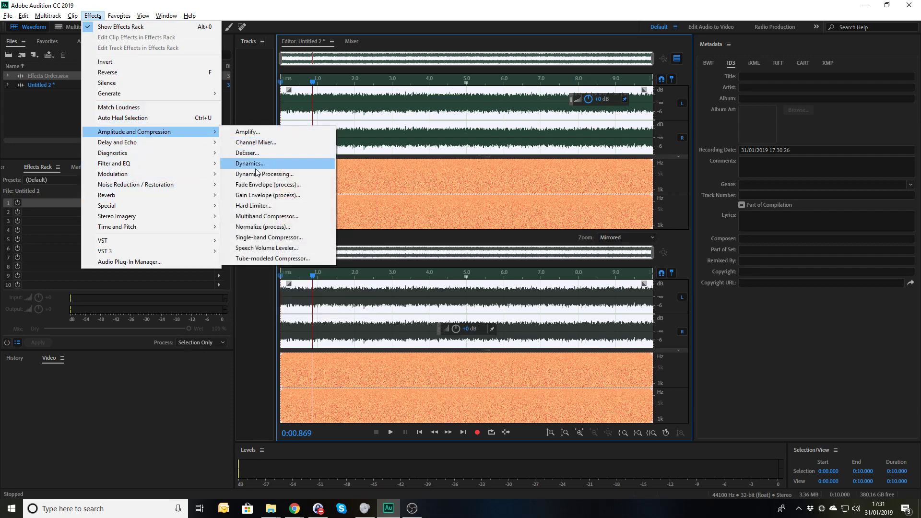
{"action": "left_click", "coordinate": [271, 232]}
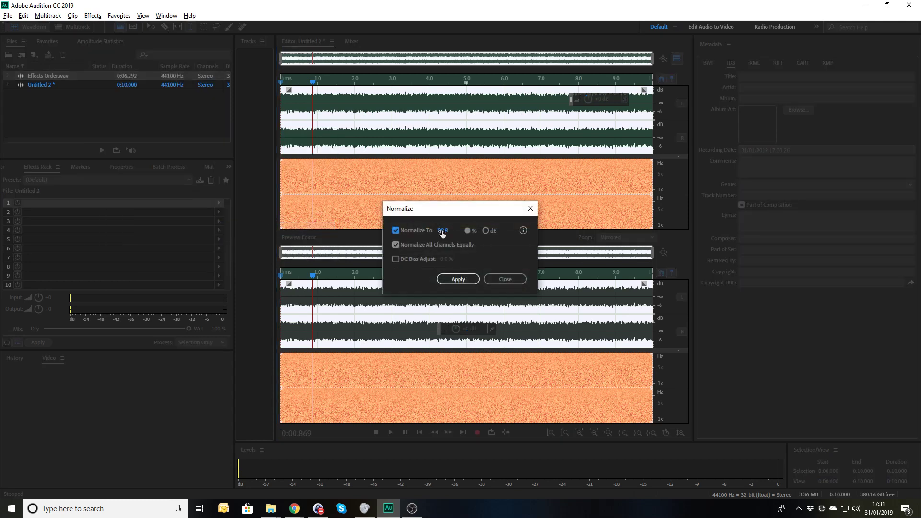
{"action": "left_click", "coordinate": [485, 231]}
{"action": "left_click", "coordinate": [444, 231]}
{"action": "type", "text": "-41"}
{"action": "key", "text": "Return"}
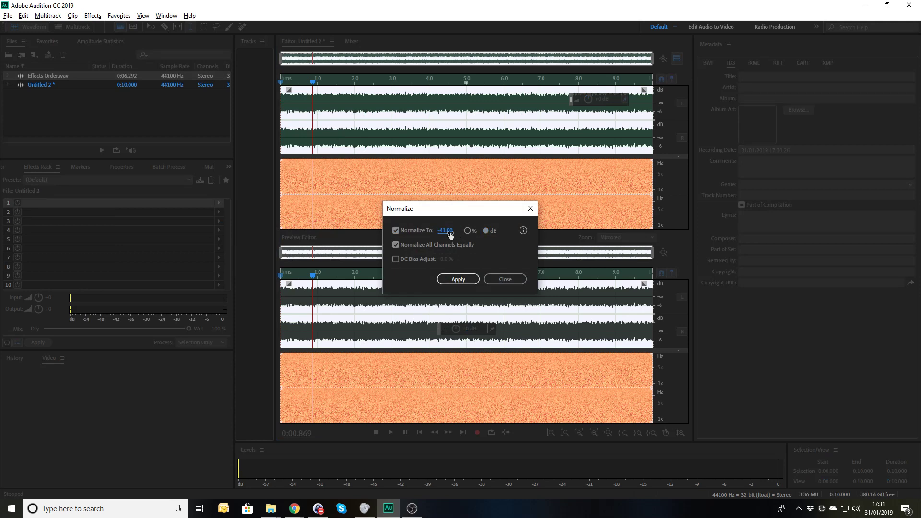
{"action": "left_click", "coordinate": [468, 282]}
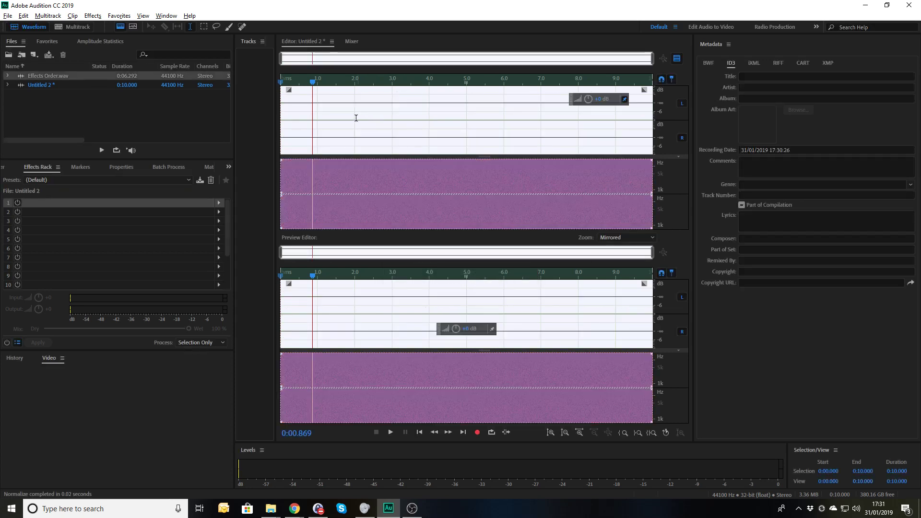
{"action": "key", "text": "space"}
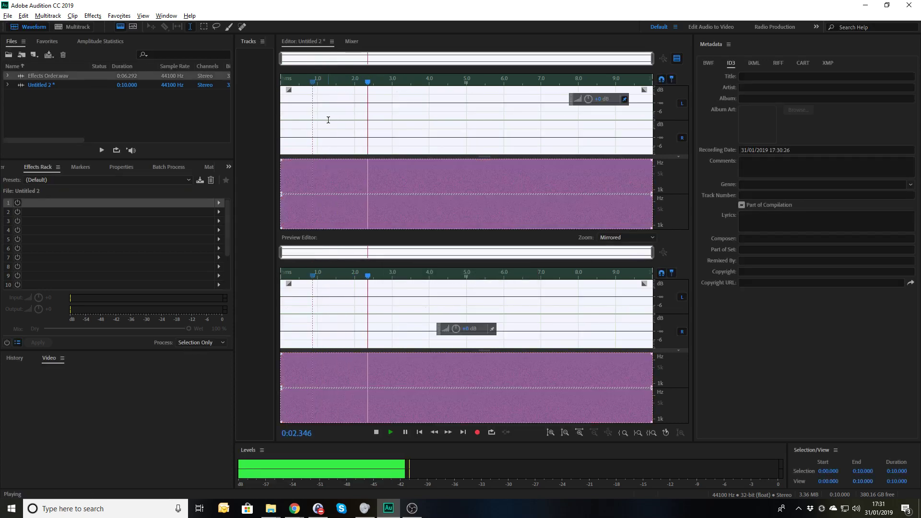
{"action": "key", "text": "space"}
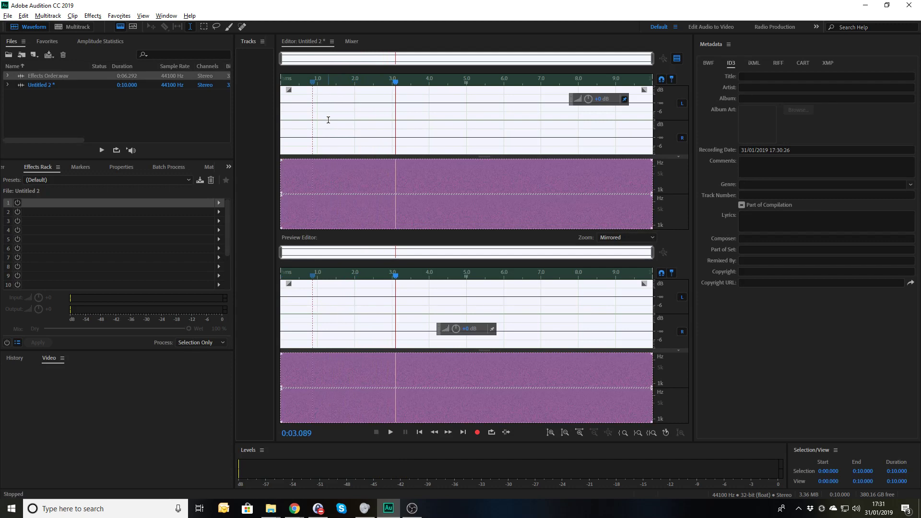
Create the multitrack session Untitled Session 1 without the Radio Template, overwriting the existing session of that name
{"action": "left_click", "coordinate": [73, 27]}
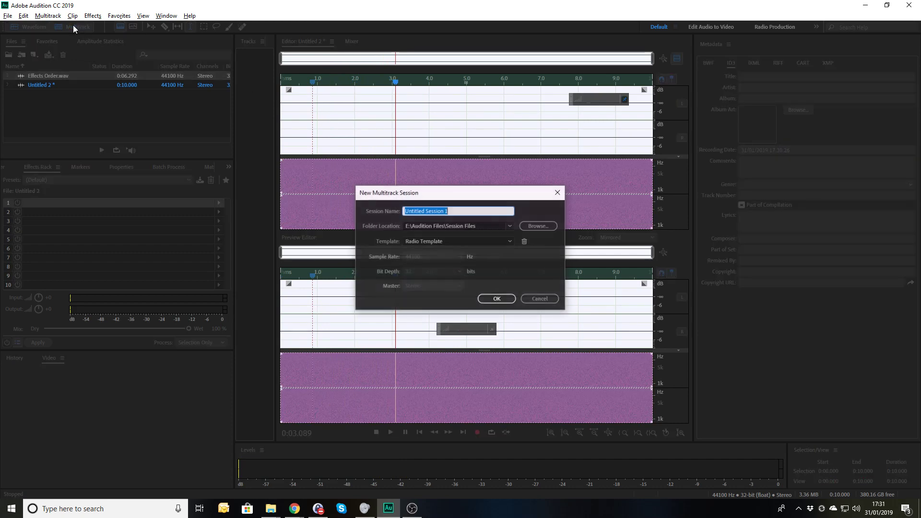
{"action": "left_click", "coordinate": [454, 242]}
{"action": "left_click", "coordinate": [440, 250]}
{"action": "left_click", "coordinate": [502, 299]}
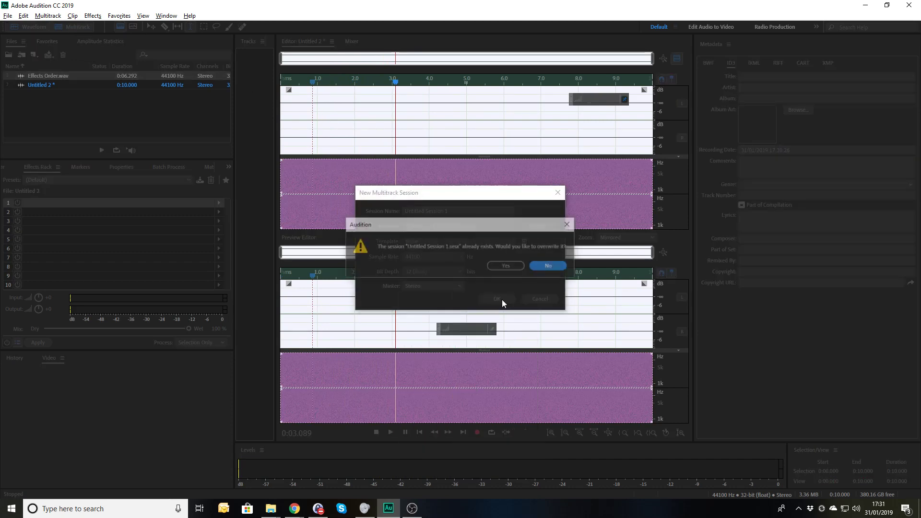
{"action": "left_click", "coordinate": [509, 266]}
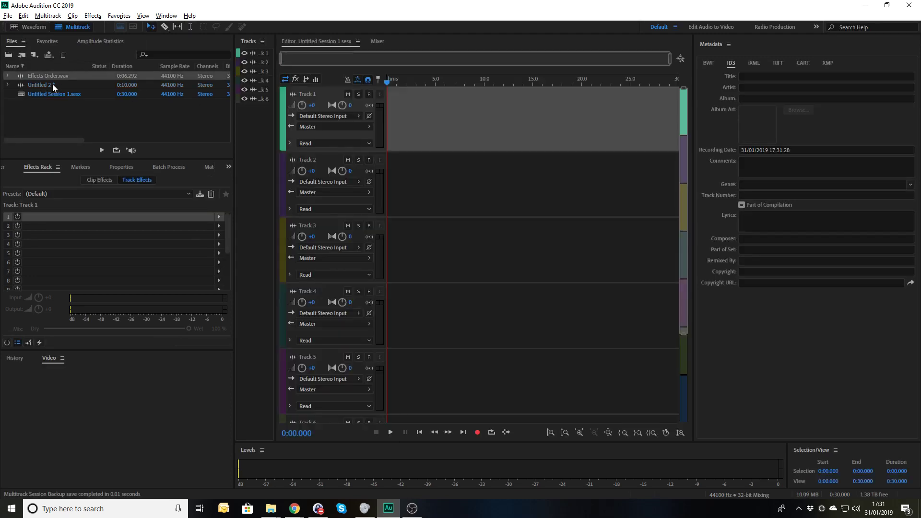
Place the Untitled 2 noise on Track 1 and Effects Order.wav on Track 2, both at the session start, and play the mix
{"action": "left_click_drag", "start_coordinate": [42, 82], "coordinate": [402, 94]}
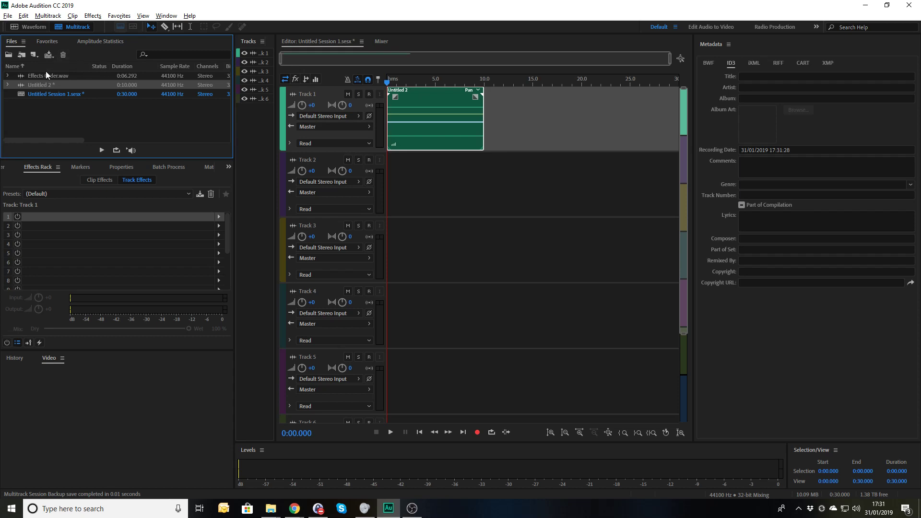
{"action": "left_click_drag", "start_coordinate": [46, 73], "coordinate": [347, 170]}
{"action": "key", "text": "space"}
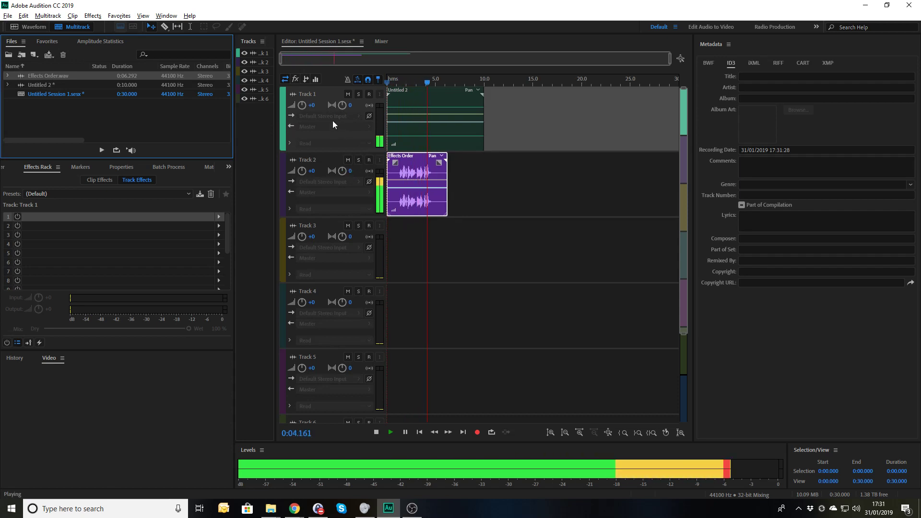
{"action": "key", "text": "space"}
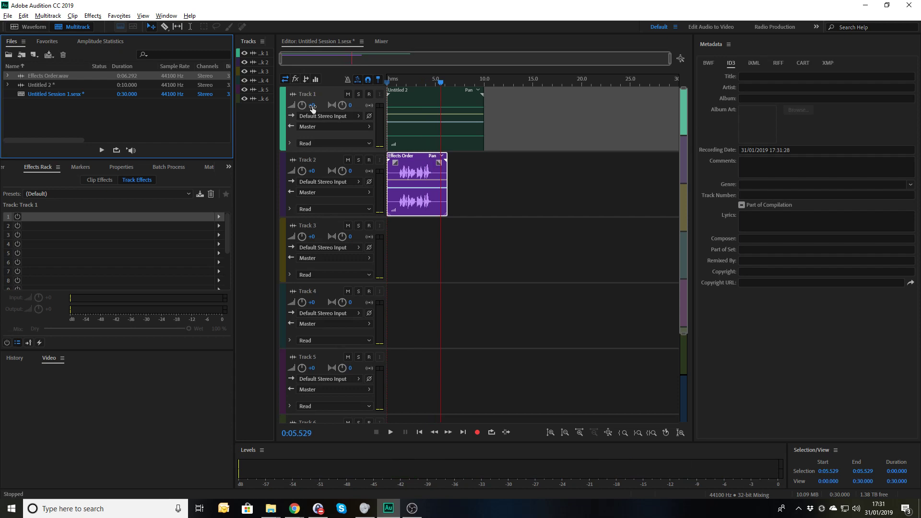
Reduce Track 1's volume first to -4 dB and finally to -19.2 dB, replaying the mix from near its start
{"action": "left_click", "coordinate": [313, 106]}
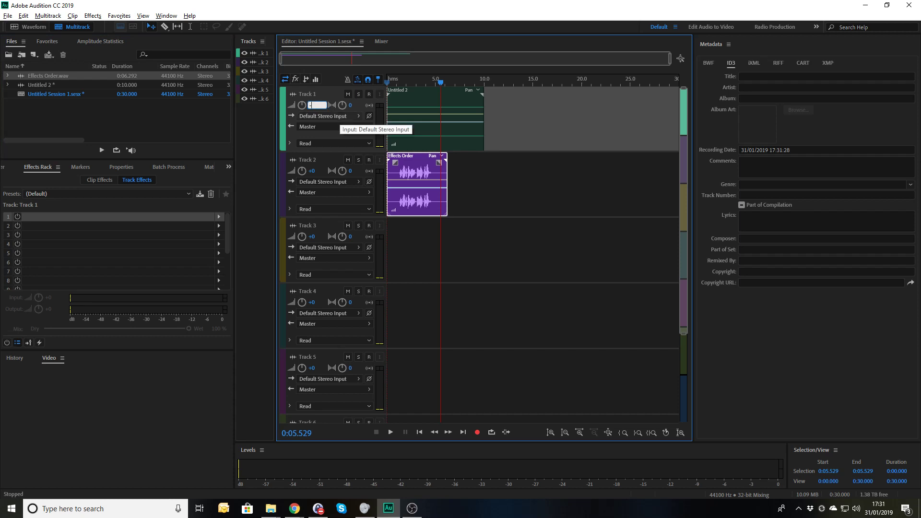
{"action": "key", "text": "Return"}
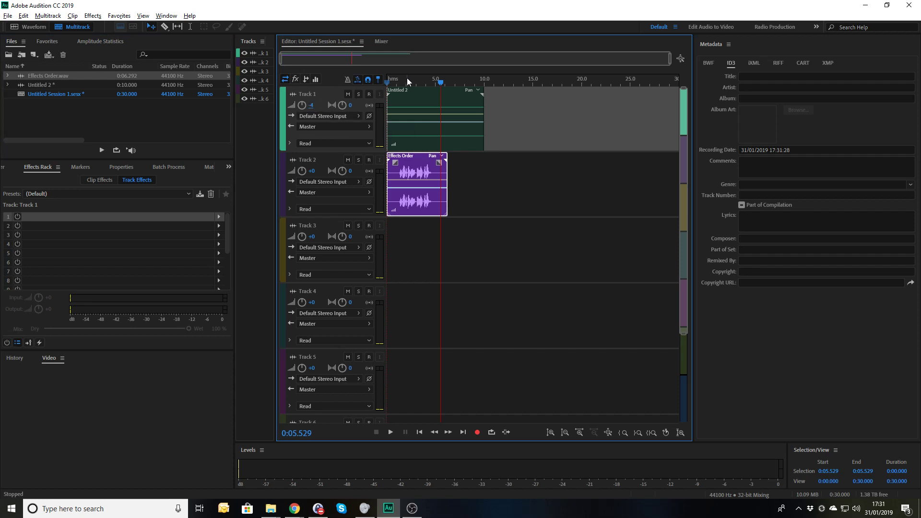
{"action": "left_click", "coordinate": [393, 82]}
{"action": "key", "text": "space"}
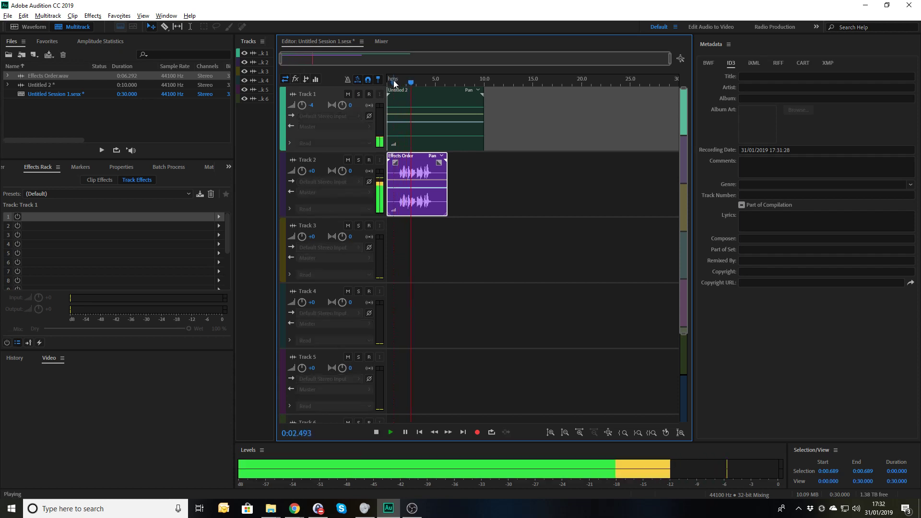
{"action": "left_click_drag", "start_coordinate": [302, 104], "coordinate": [301, 104]}
{"action": "left_click", "coordinate": [392, 81]}
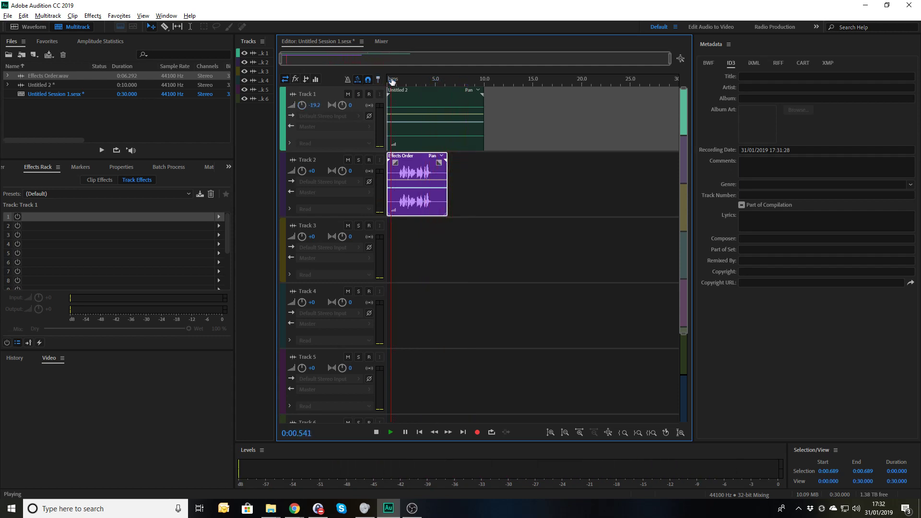
Mix the multitrack session down to a new audio file and play back the mixdown
{"action": "right_click", "coordinate": [506, 208]}
{"action": "mouse_move", "coordinate": [607, 315]}
{"action": "left_click", "coordinate": [658, 325]}
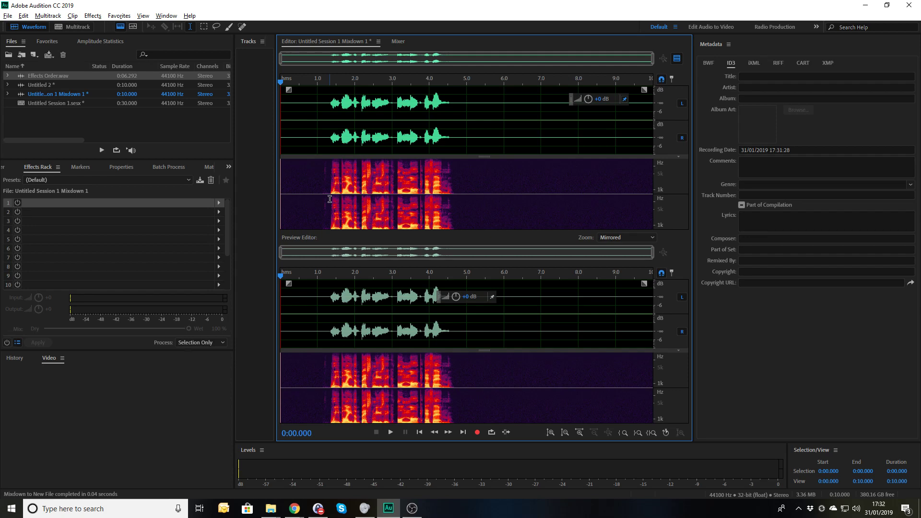
{"action": "key", "text": "space"}
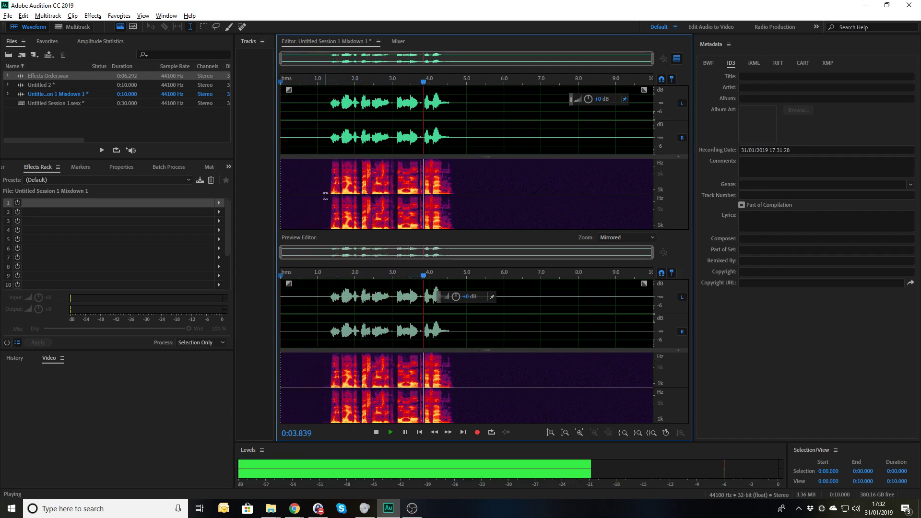
{"action": "key", "text": "space"}
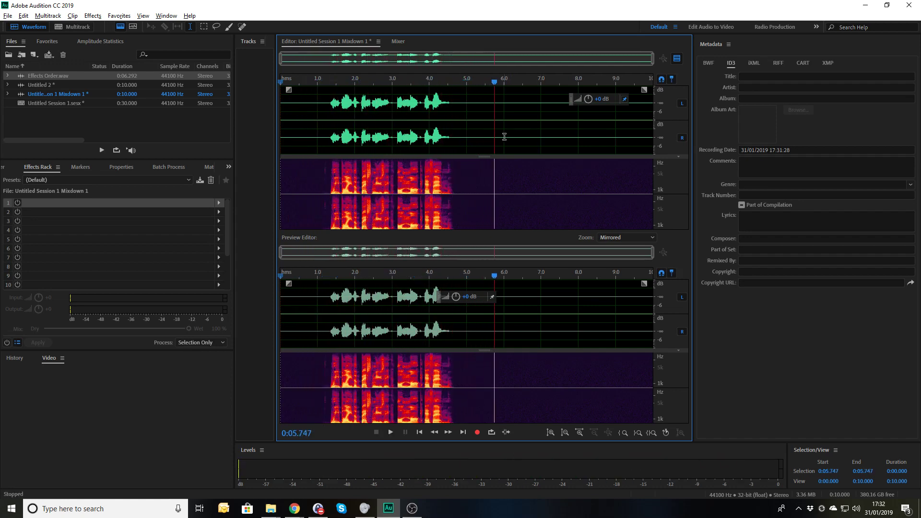
Delete the silent tail of the mixdown from 6.000 s to its end
{"action": "left_click_drag", "start_coordinate": [504, 137], "coordinate": [703, 157]}
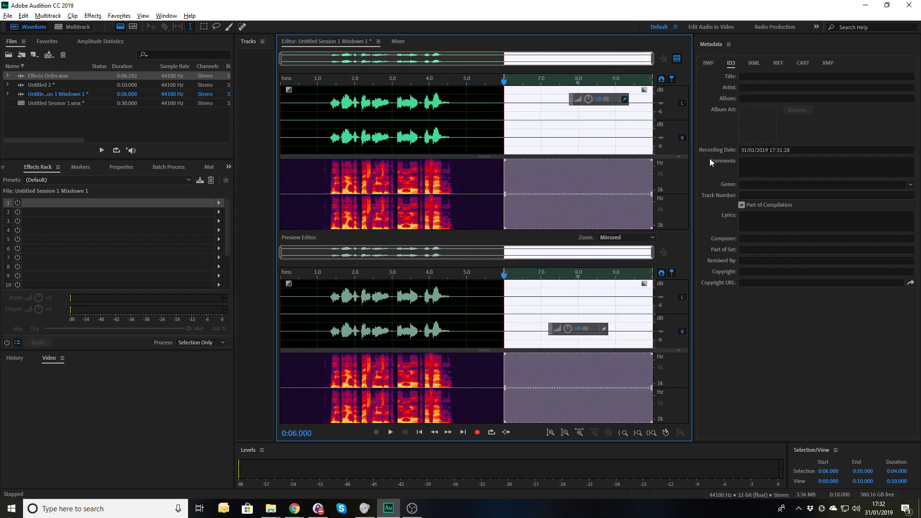
{"action": "key", "text": "Delete"}
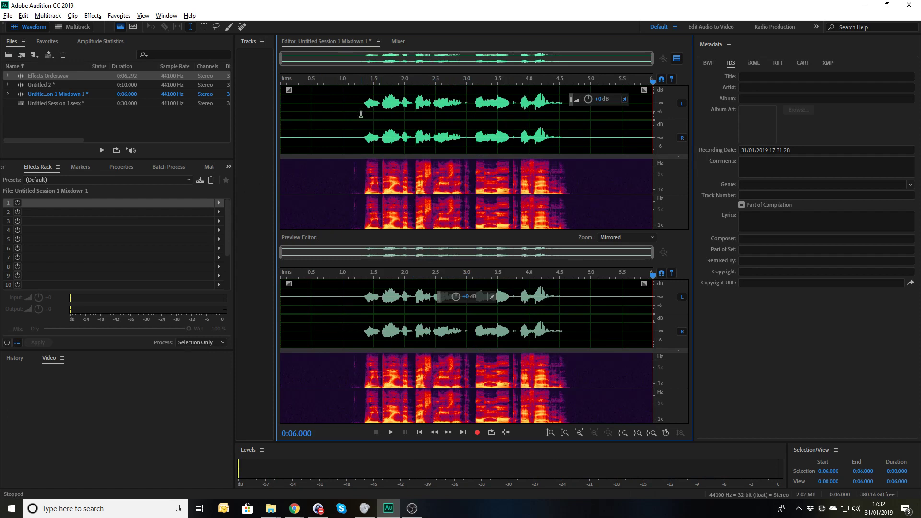
Scan the amplitude statistics of the noise before the speech, from the file's start to about 1.13 s
{"action": "left_click_drag", "start_coordinate": [350, 113], "coordinate": [219, 108]}
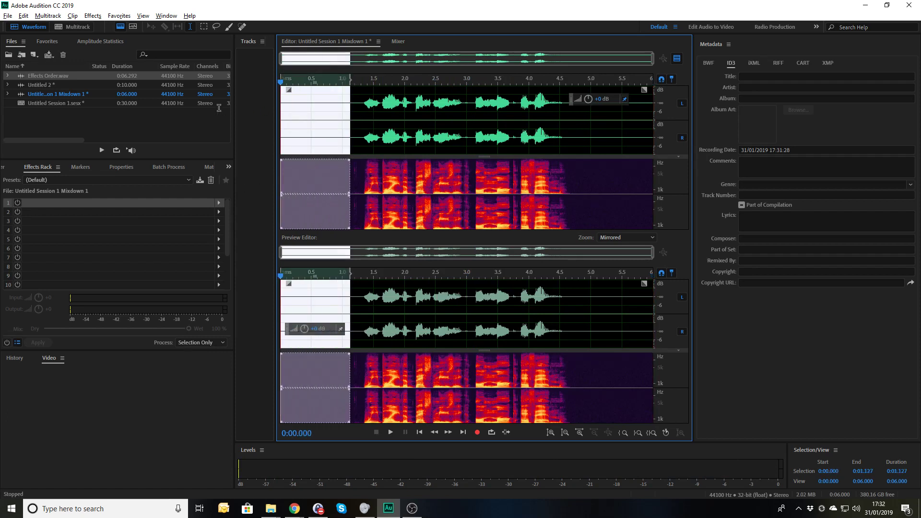
{"action": "left_click", "coordinate": [86, 41]}
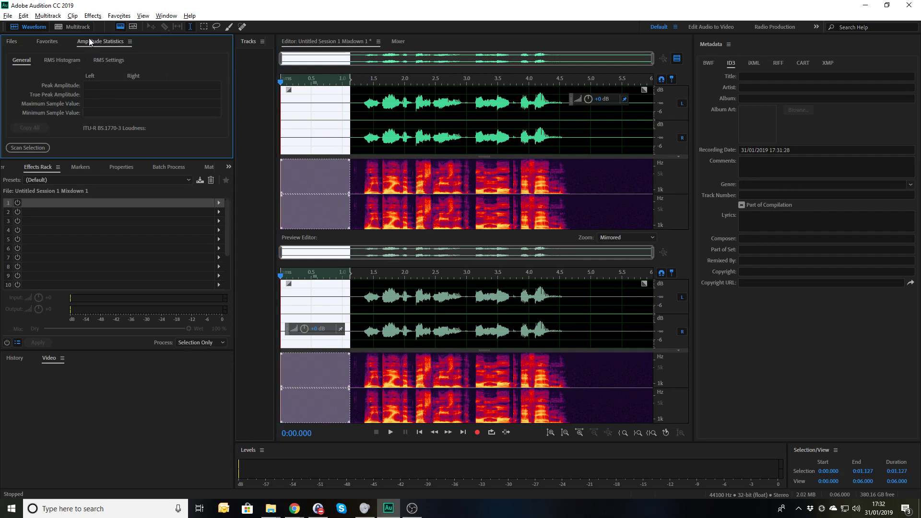
{"action": "left_click", "coordinate": [36, 147]}
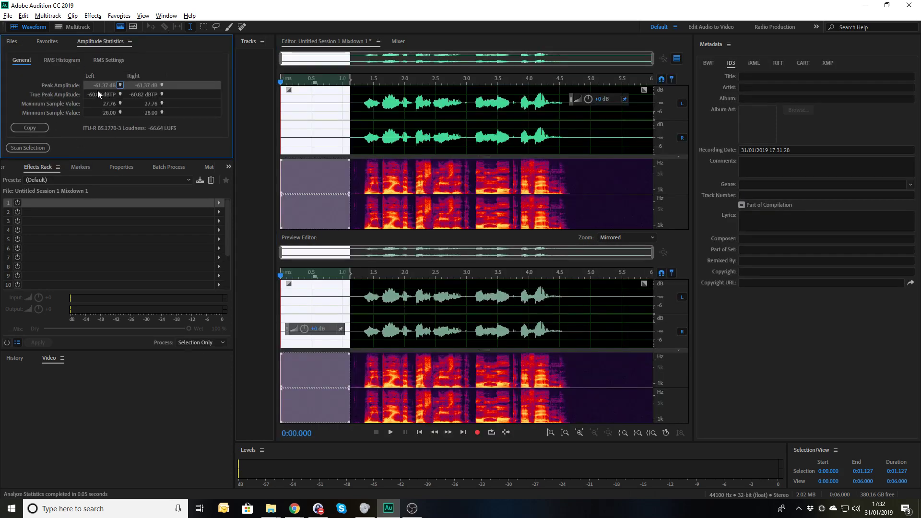
Add a Dynamics effect in rack slot 1 with AutoGate enabled and its threshold set to -60 dB
{"action": "left_click", "coordinate": [217, 201]}
{"action": "mouse_move", "coordinate": [265, 239]}
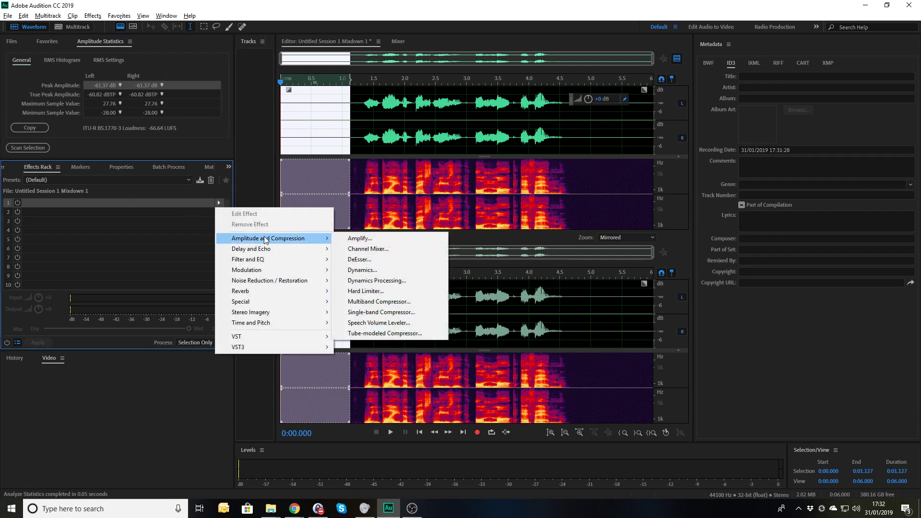
{"action": "left_click", "coordinate": [379, 272]}
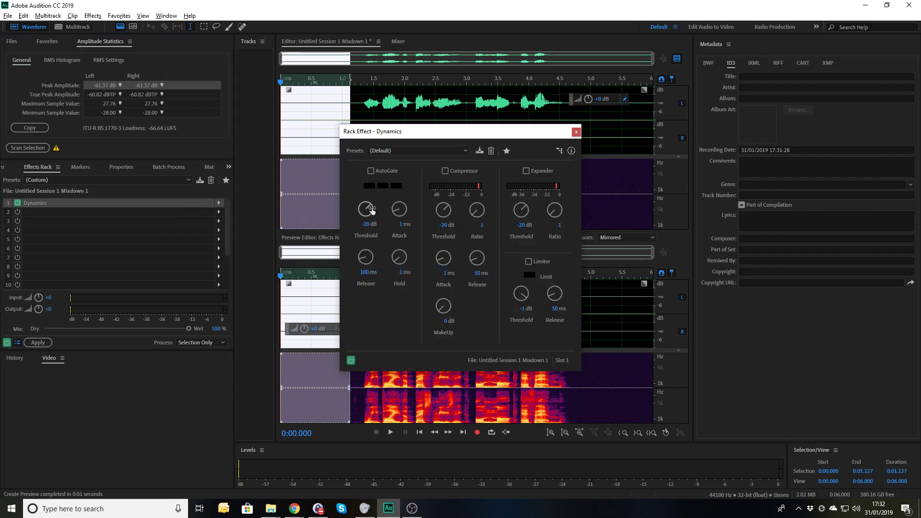
{"action": "left_click", "coordinate": [371, 171]}
{"action": "left_click", "coordinate": [367, 223]}
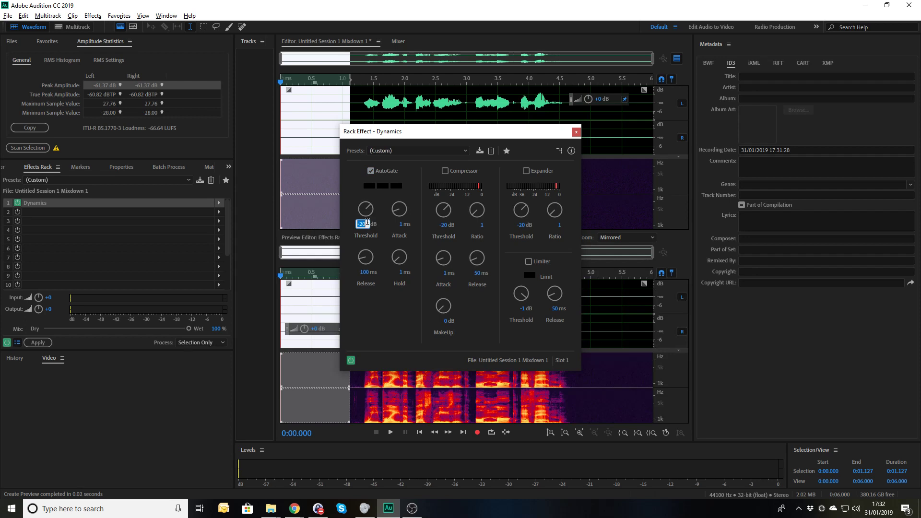
{"action": "type", "text": "-"}
{"action": "key", "text": "Return"}
{"action": "left_click", "coordinate": [577, 135]}
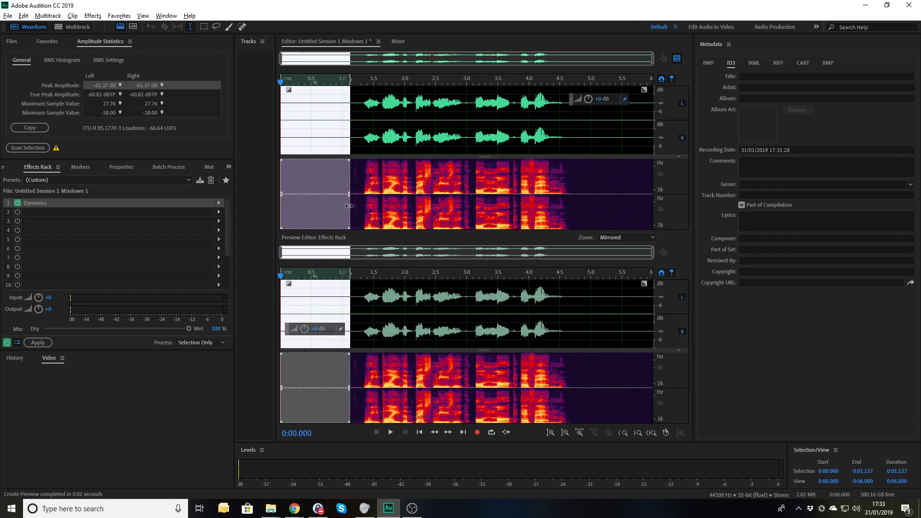
Clear the selection and play the gated mixdown from about 0.23 s until after the speech ends
{"action": "left_click", "coordinate": [373, 138]}
{"action": "left_click", "coordinate": [294, 152]}
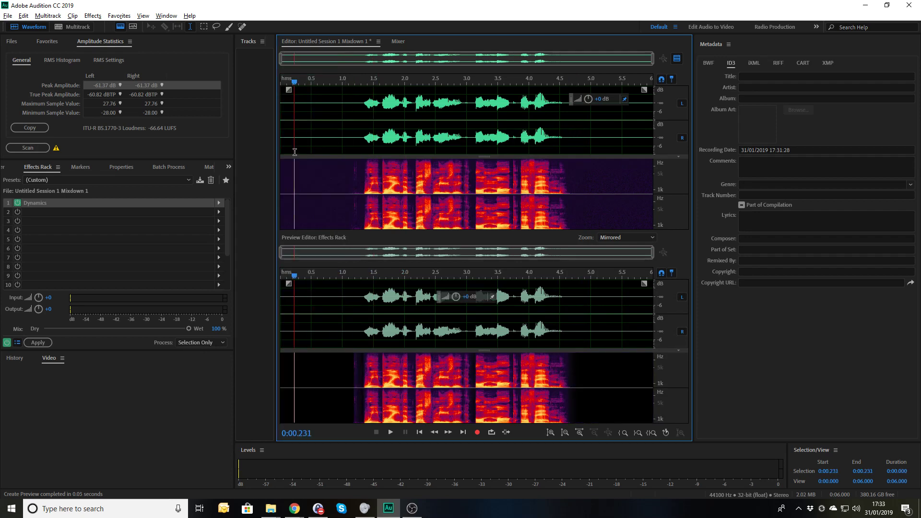
{"action": "key", "text": "space"}
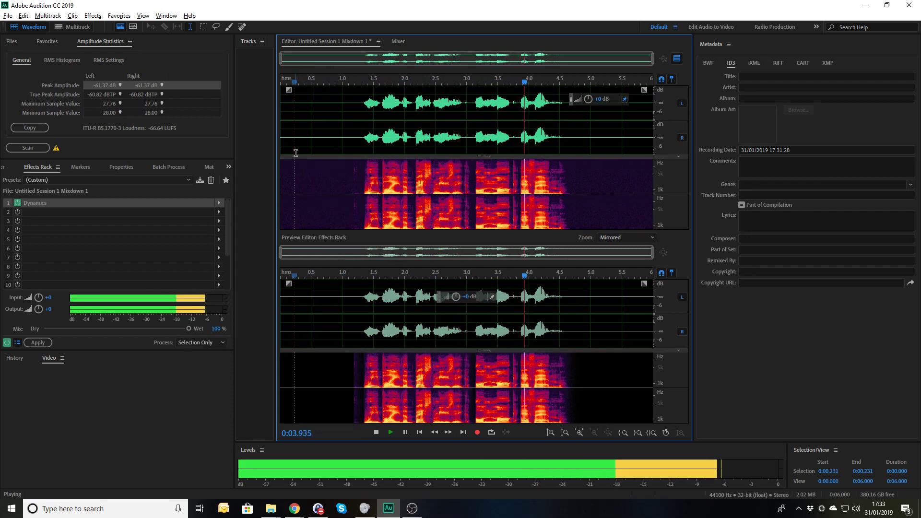
{"action": "key", "text": "space"}
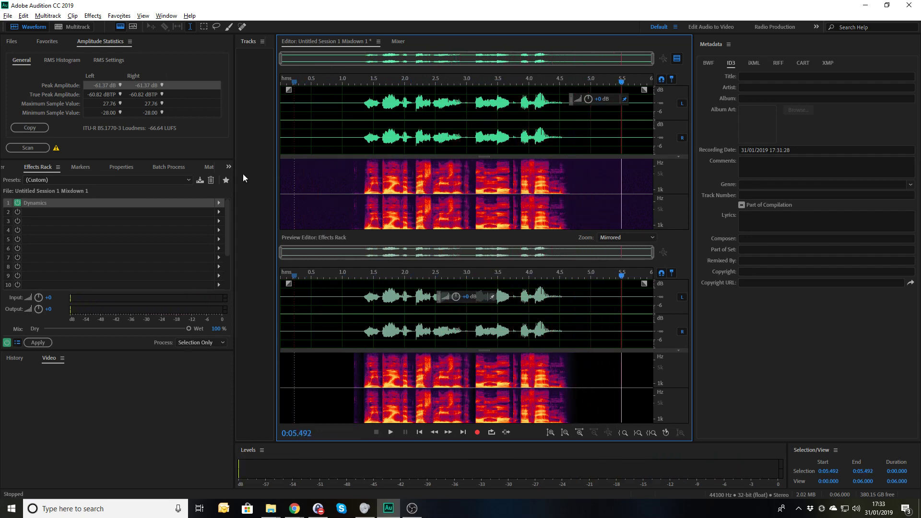
Try the Expander in place of AutoGate in the Dynamics effect, with a -60 dB threshold and a ratio of 2.6
{"action": "left_click", "coordinate": [220, 206]}
{"action": "left_click", "coordinate": [220, 205]}
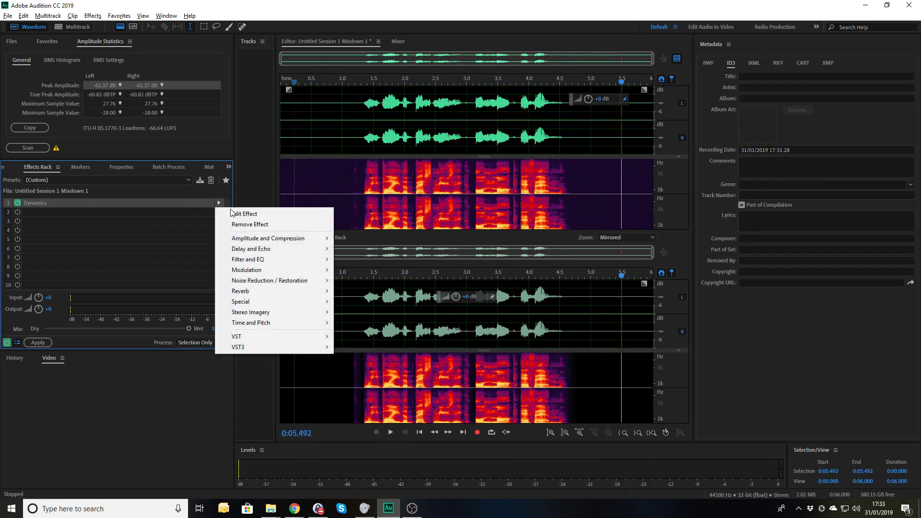
{"action": "double_click", "coordinate": [115, 206]}
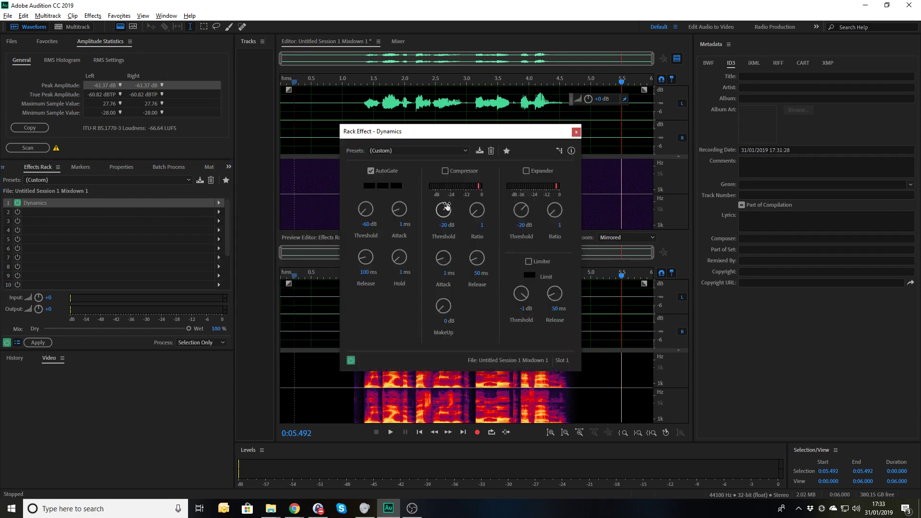
{"action": "left_click", "coordinate": [530, 171]}
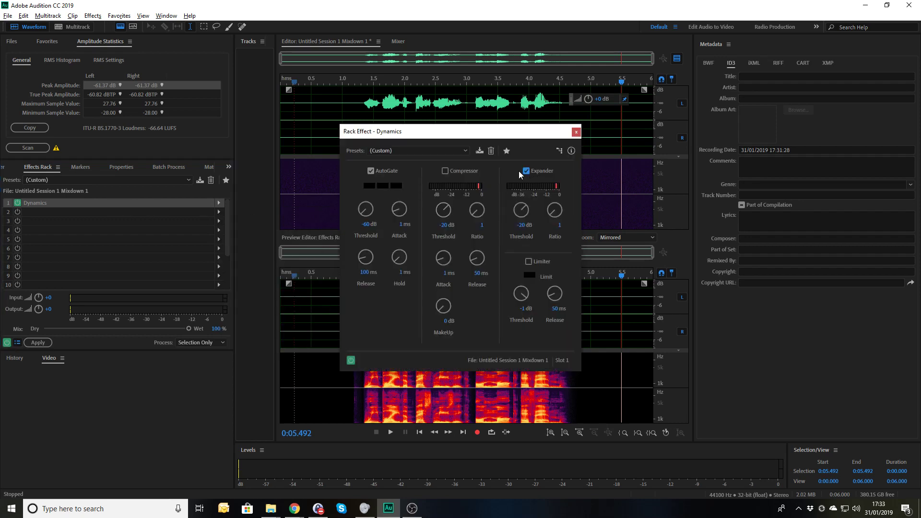
{"action": "left_click", "coordinate": [371, 171]}
{"action": "left_click", "coordinate": [521, 225]}
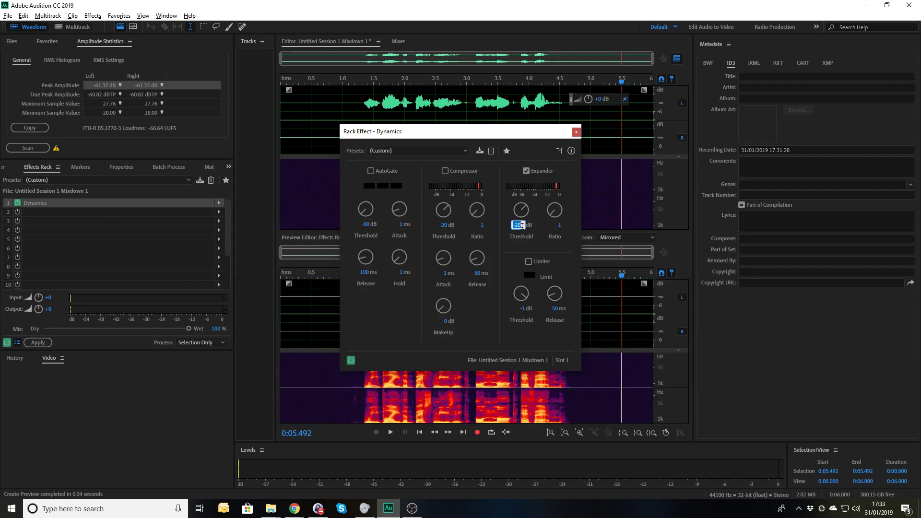
{"action": "type", "text": "-"}
{"action": "key", "text": "Return"}
{"action": "left_click_drag", "start_coordinate": [558, 225], "coordinate": [552, 185]}
Turn AutoGate back on and the Expander off, and close the Dynamics settings
{"action": "left_click", "coordinate": [381, 172]}
{"action": "left_click", "coordinate": [538, 173]}
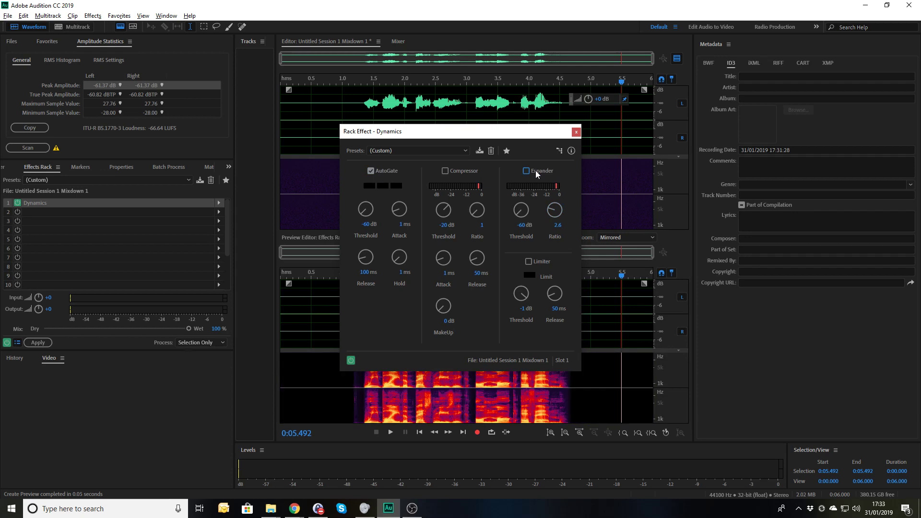
{"action": "left_click", "coordinate": [575, 131]}
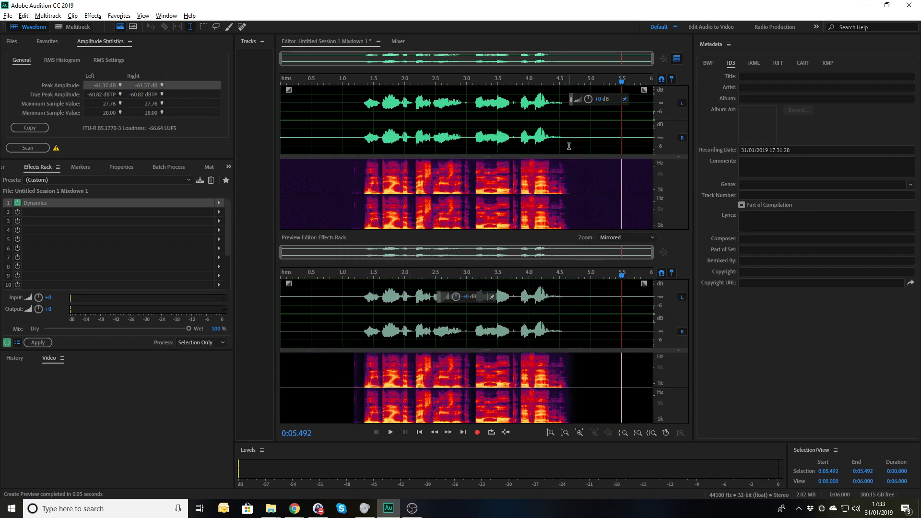
Play the gated speech from just before the first word, at about 1.16 s
{"action": "left_click", "coordinate": [352, 161]}
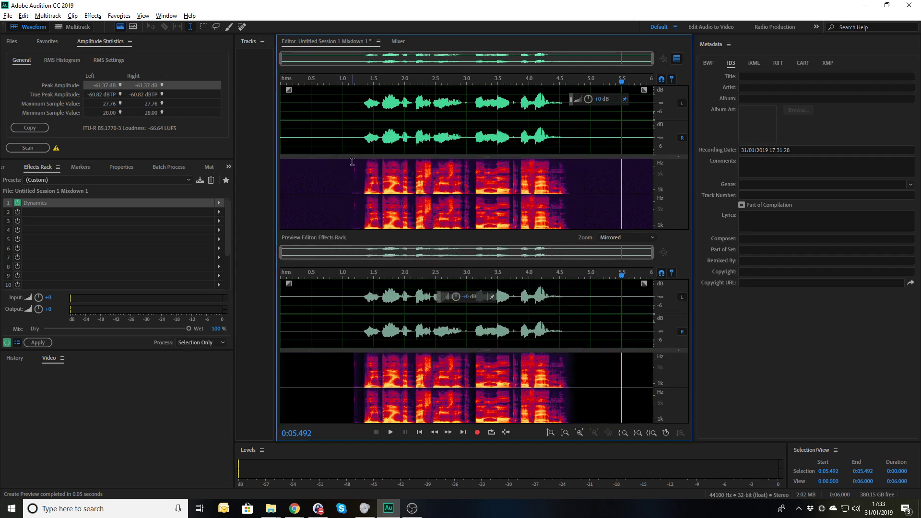
{"action": "key", "text": "space"}
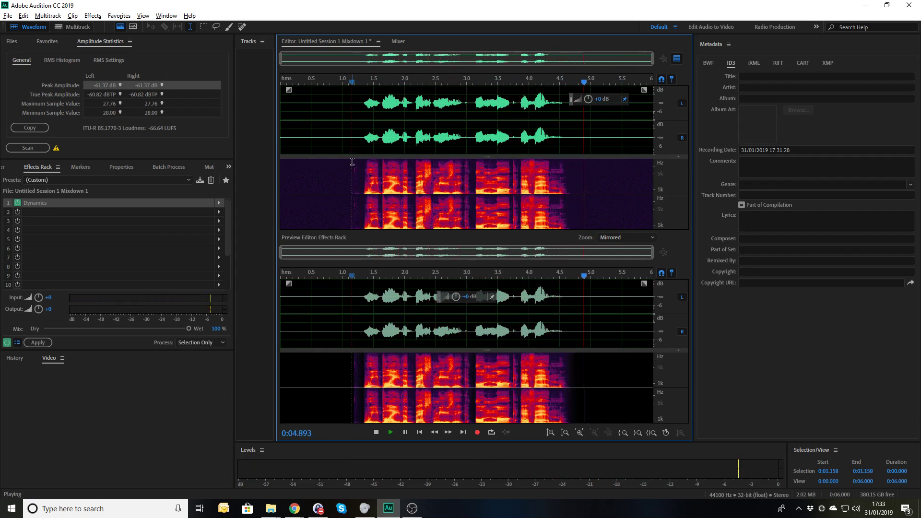
{"action": "key", "text": "space"}
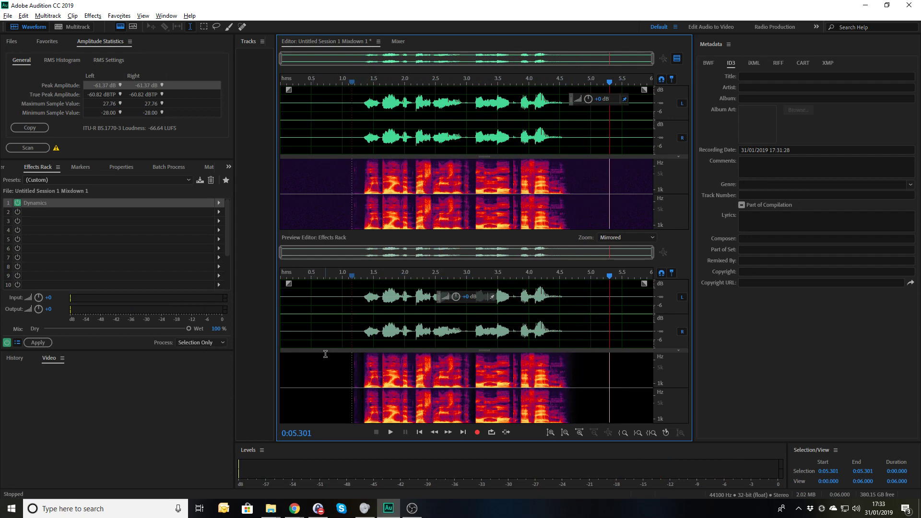
Add a Parametric Equalizer in rack slot 2 with the Generic Hi-Pass preset
{"action": "left_click", "coordinate": [218, 213]}
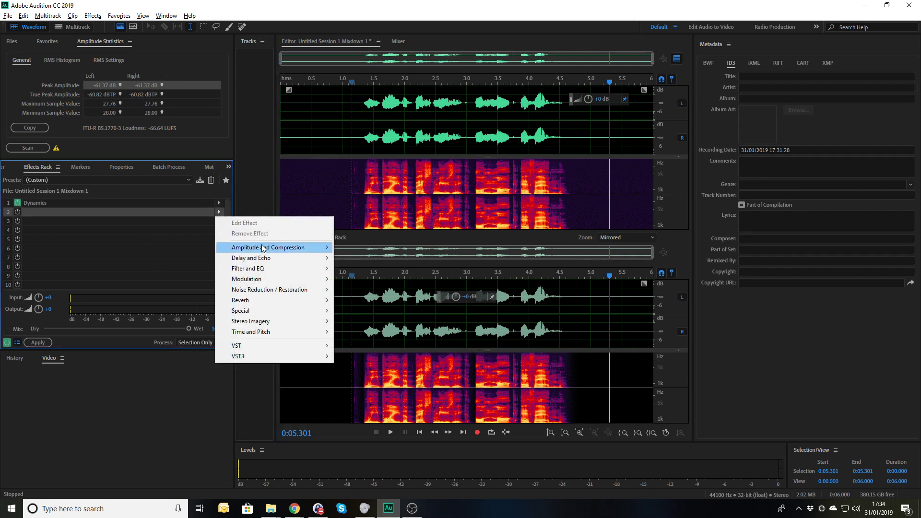
{"action": "mouse_move", "coordinate": [256, 270]}
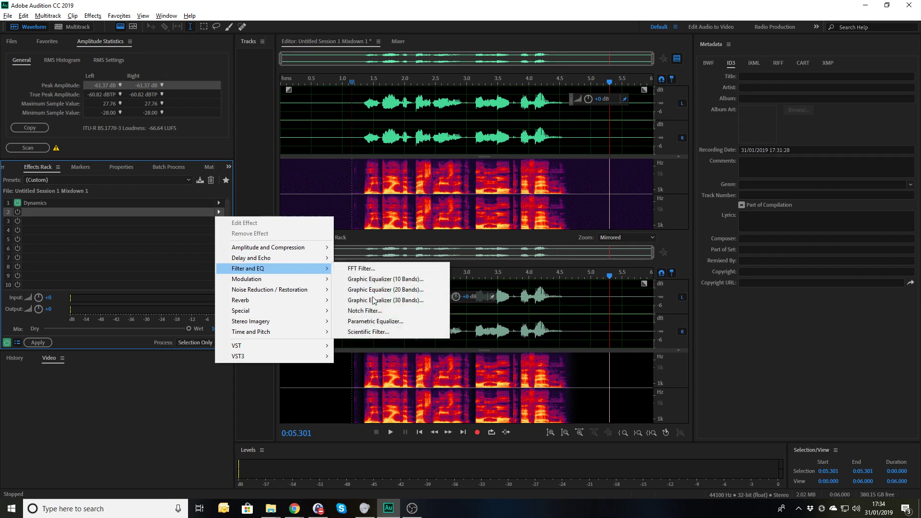
{"action": "left_click", "coordinate": [394, 324]}
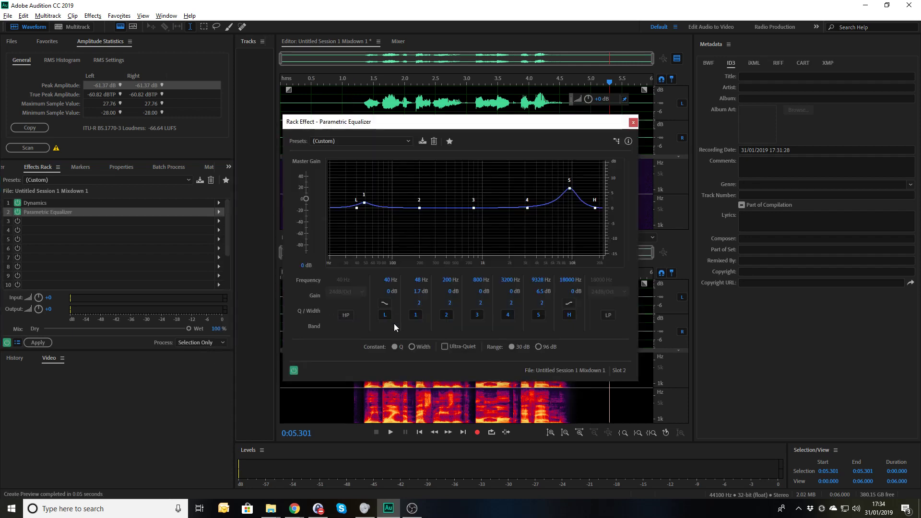
{"action": "left_click", "coordinate": [355, 142]}
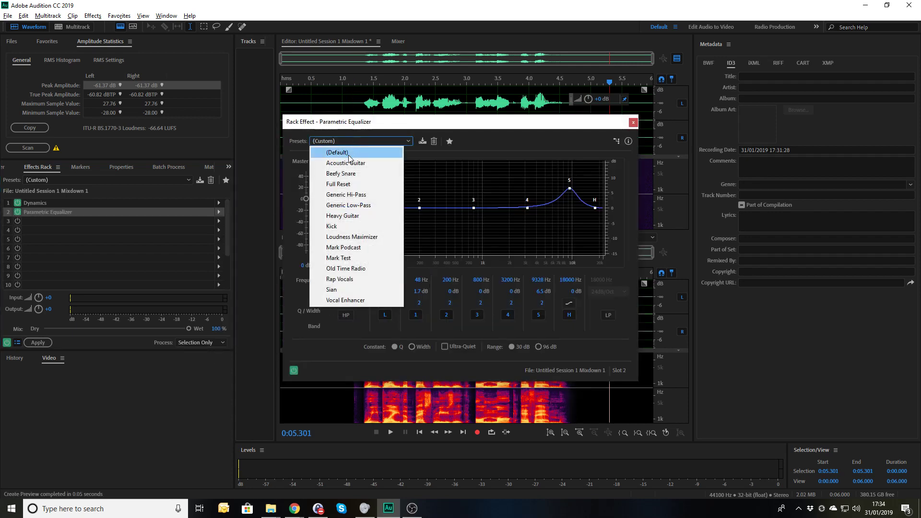
{"action": "left_click", "coordinate": [349, 195]}
Play the equalized speech from its beginning, and enable equalizer band 5 with a boost of about 10 dB at 11216 Hz
{"action": "key", "text": "space"}
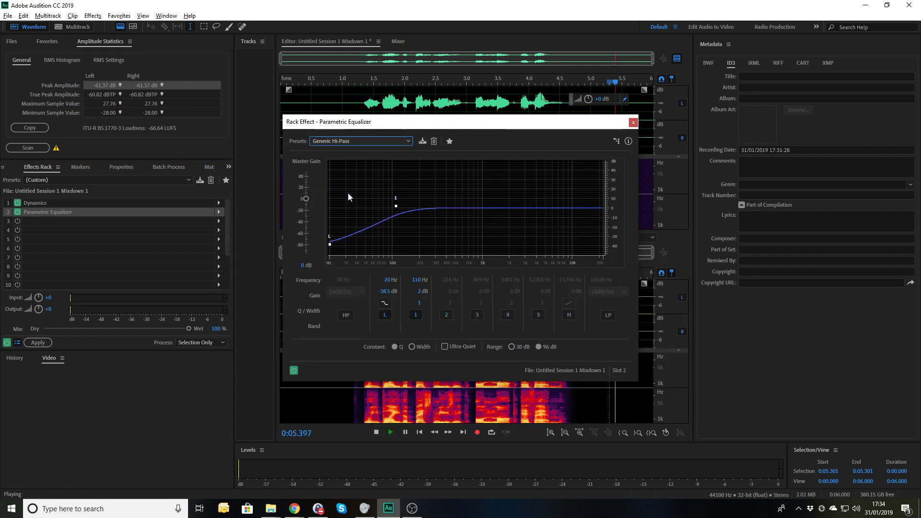
{"action": "left_click", "coordinate": [359, 82]}
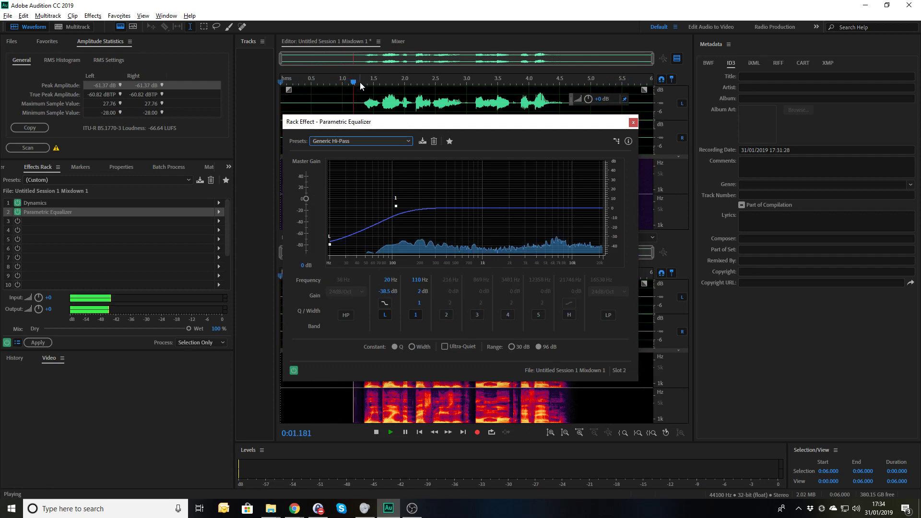
{"action": "key", "text": "space"}
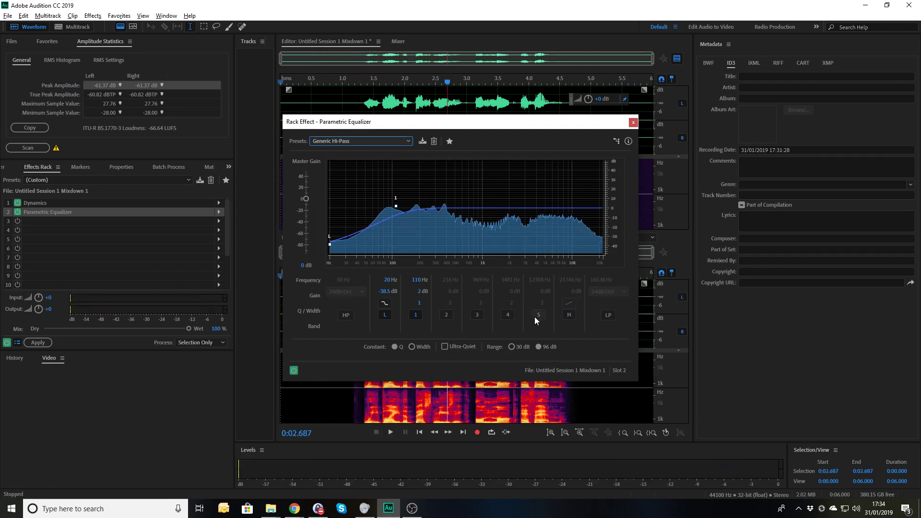
{"action": "left_click", "coordinate": [536, 316]}
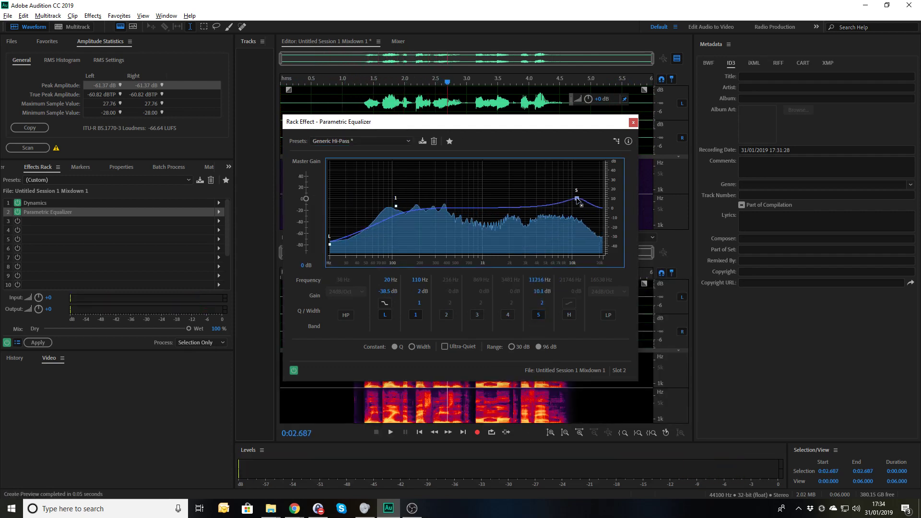
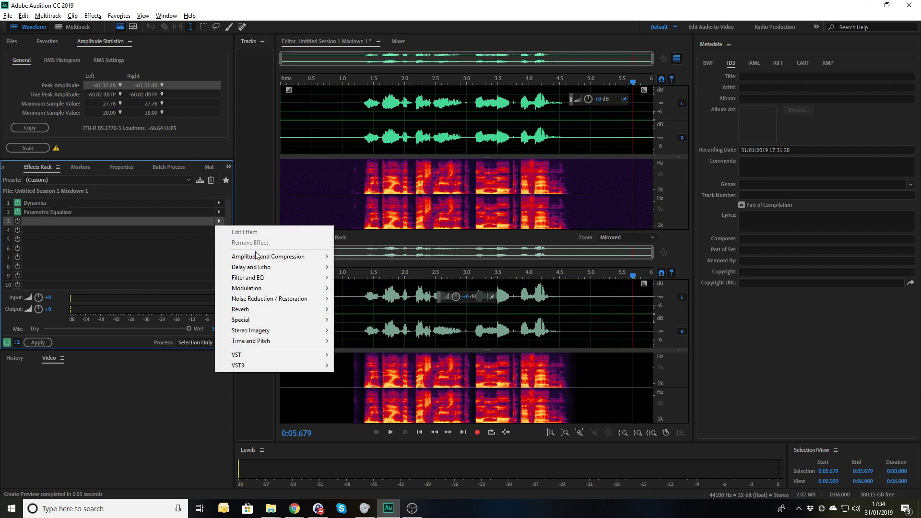
Hide the preview editor and compare levels by selecting the first word, about 1.27–1.61 s, and the late peak, about 4.06–4.39 s
{"action": "mouse_move", "coordinate": [261, 258]}
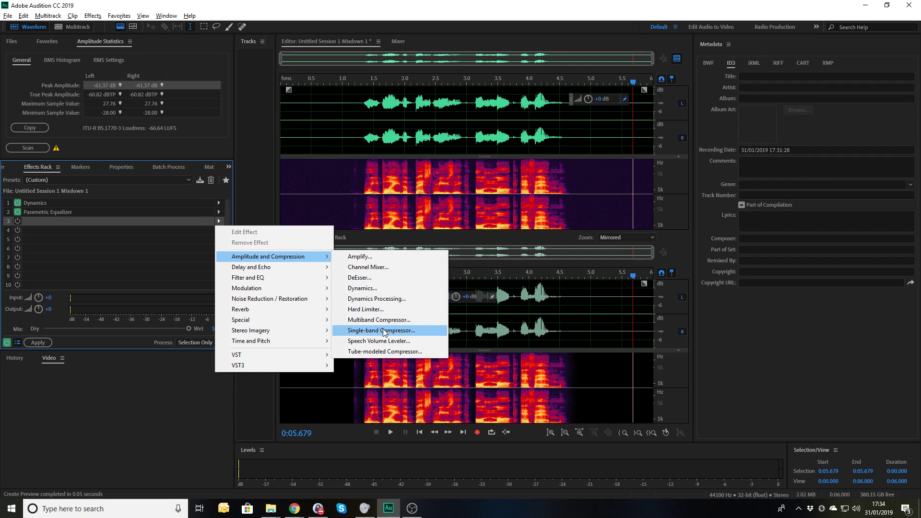
{"action": "left_click", "coordinate": [361, 103]}
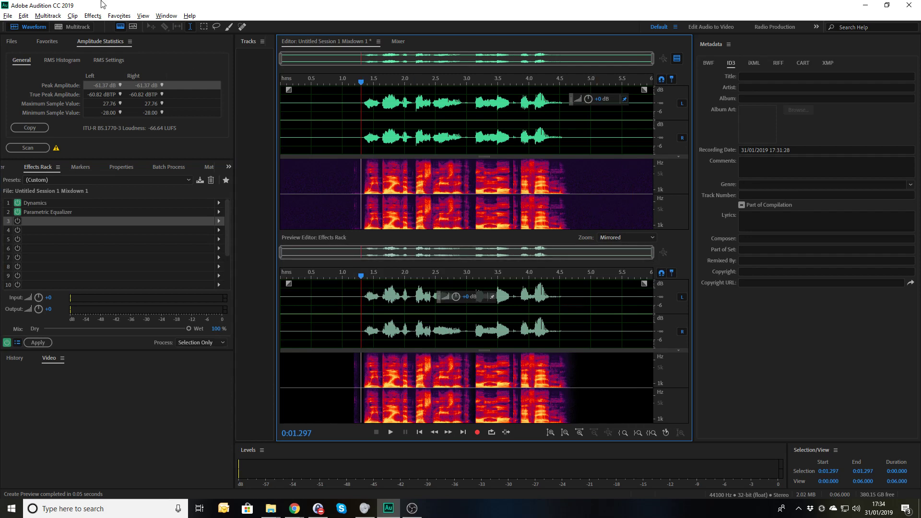
{"action": "left_click", "coordinate": [677, 59]}
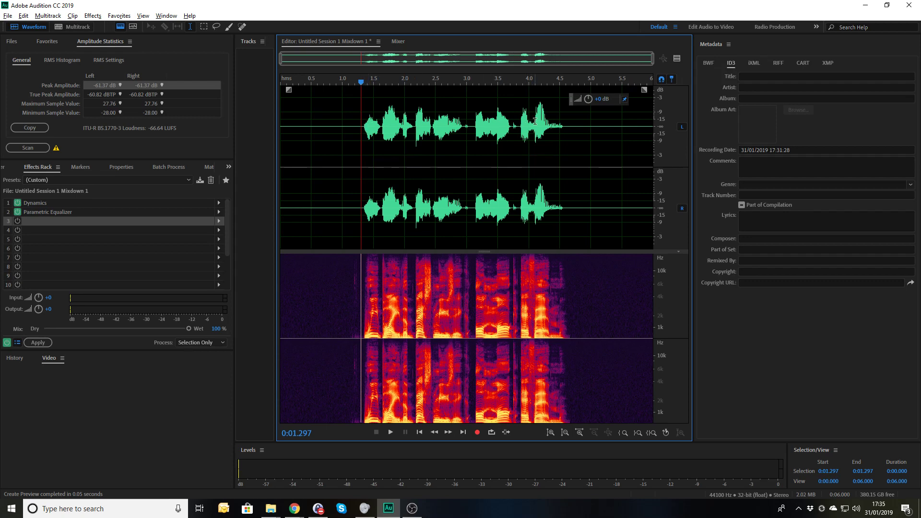
{"action": "left_click_drag", "start_coordinate": [359, 129], "coordinate": [380, 130]}
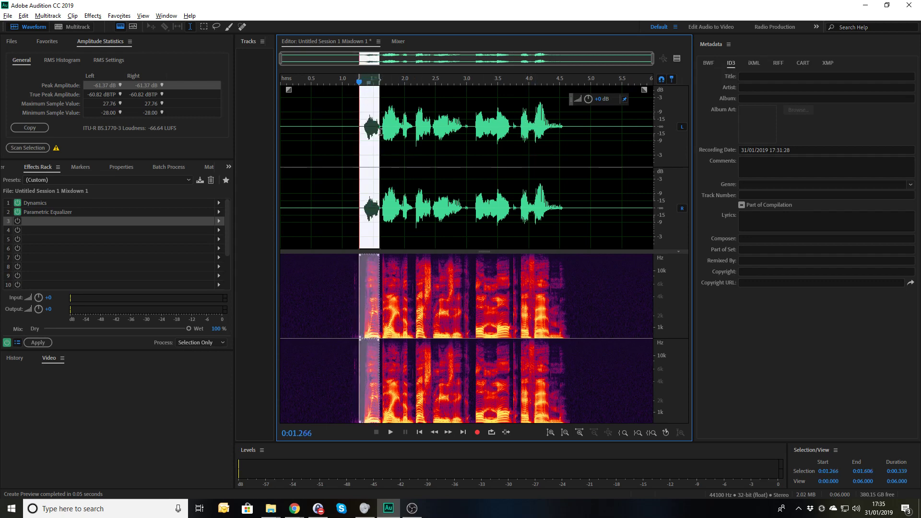
{"action": "left_click_drag", "start_coordinate": [533, 124], "coordinate": [551, 124]}
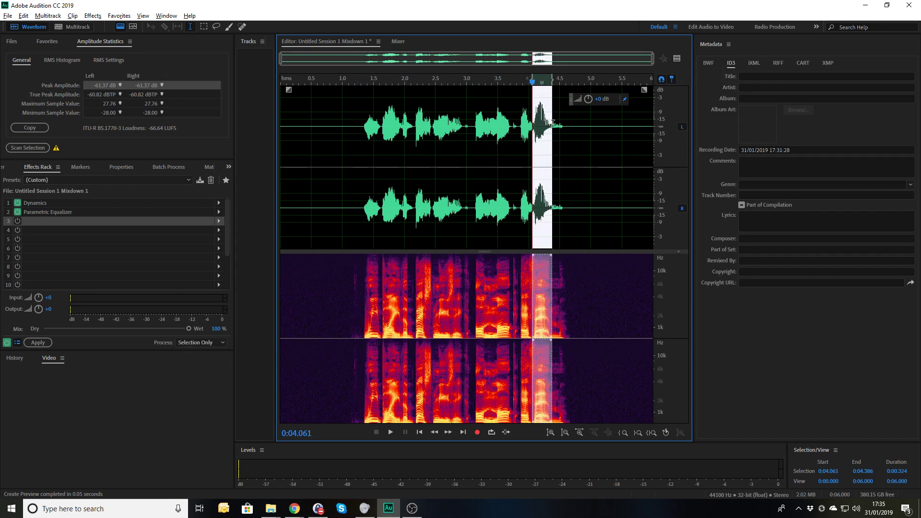
Add a Single-band Compressor in rack slot 3 and show the preview editor, leaving the compressor at its default settings
{"action": "left_click", "coordinate": [577, 148]}
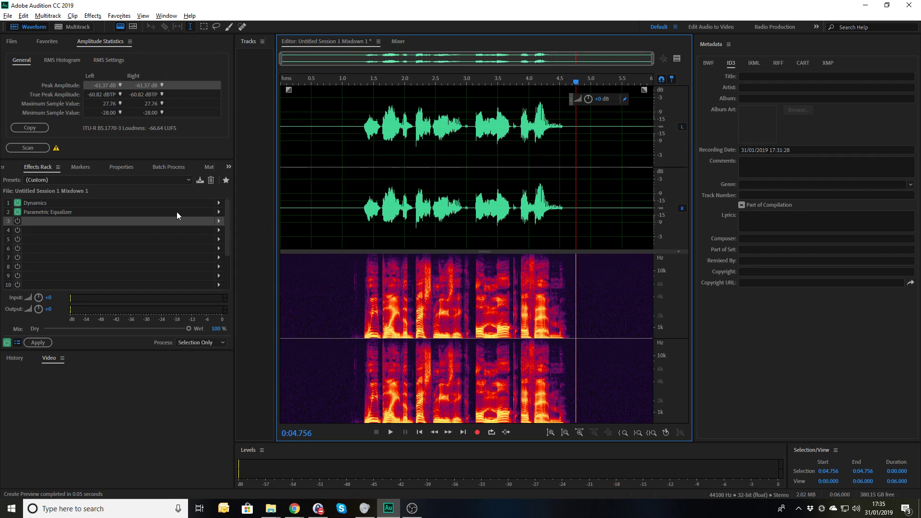
{"action": "left_click", "coordinate": [220, 222]}
{"action": "left_click", "coordinate": [220, 222]}
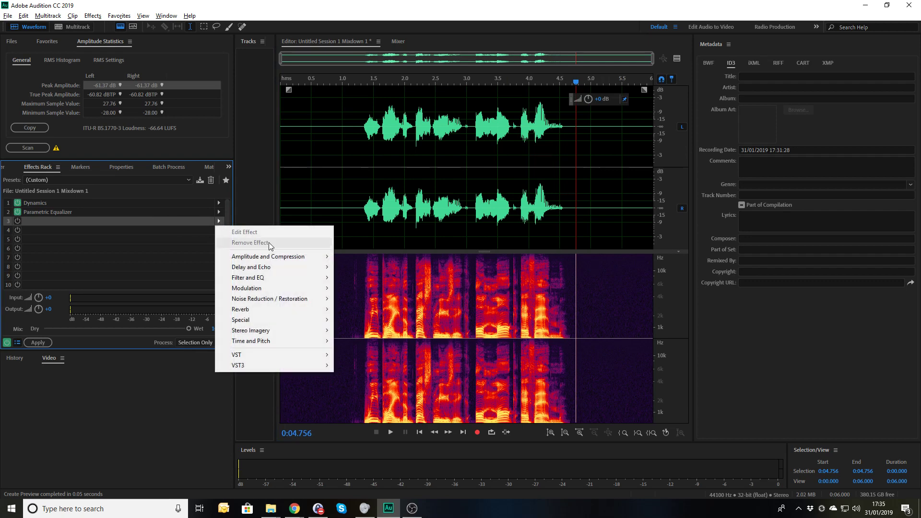
{"action": "mouse_move", "coordinate": [269, 256]}
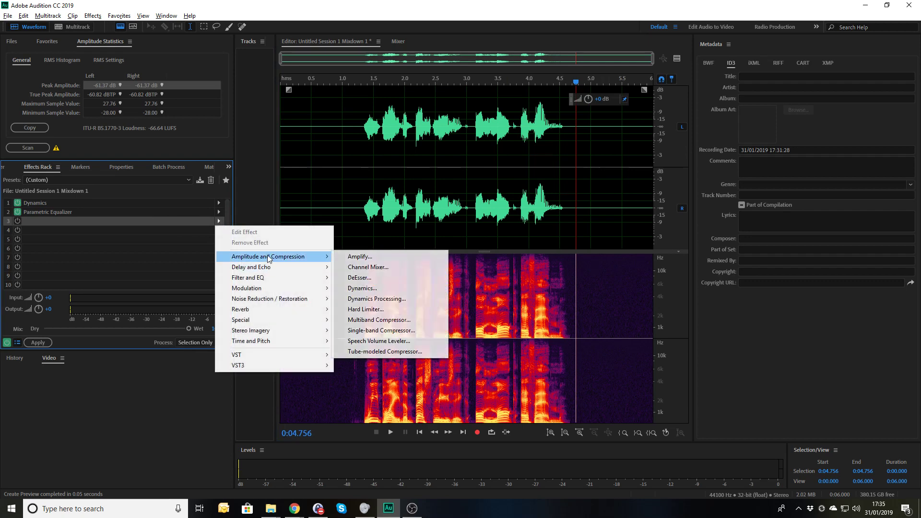
{"action": "left_click", "coordinate": [381, 331]}
{"action": "left_click", "coordinate": [677, 58]}
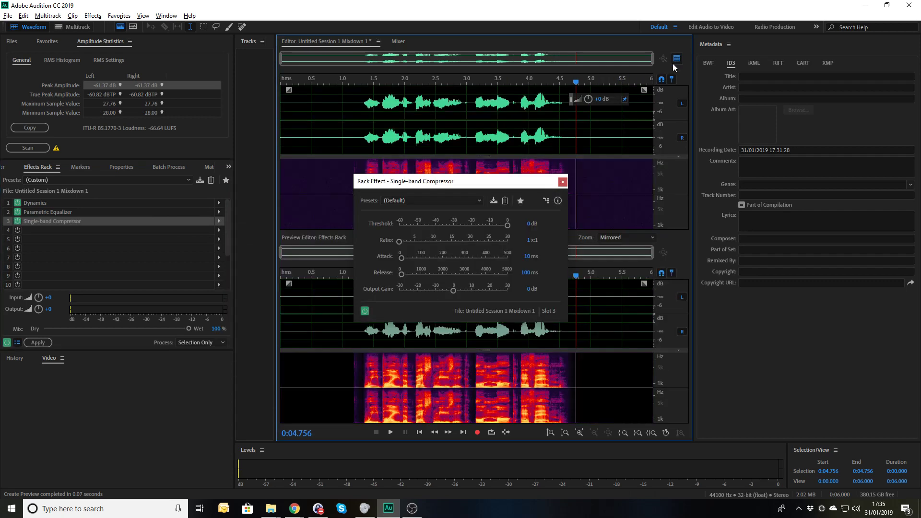
{"action": "left_click", "coordinate": [563, 182]}
Select the entire mixdown, scan its amplitude statistics and enlarge the statistics area to show more rows
{"action": "left_click", "coordinate": [328, 133]}
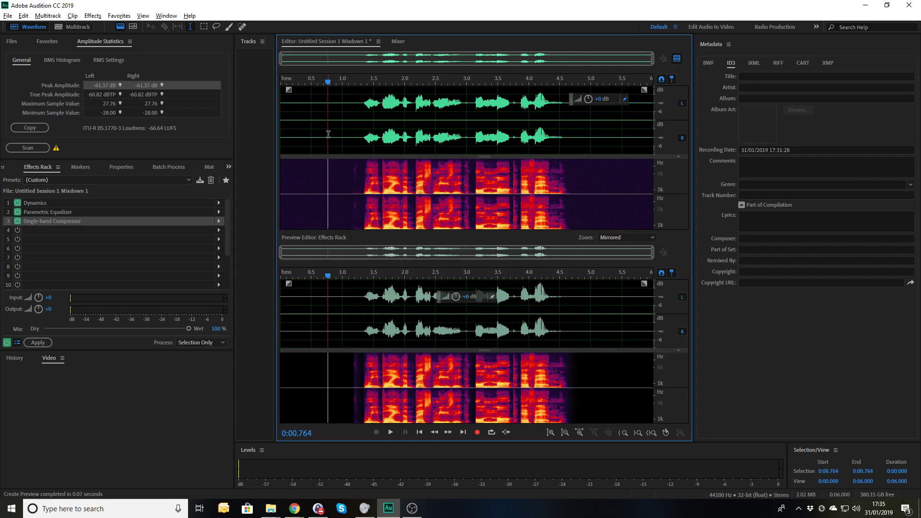
{"action": "key", "text": "ctrl+a"}
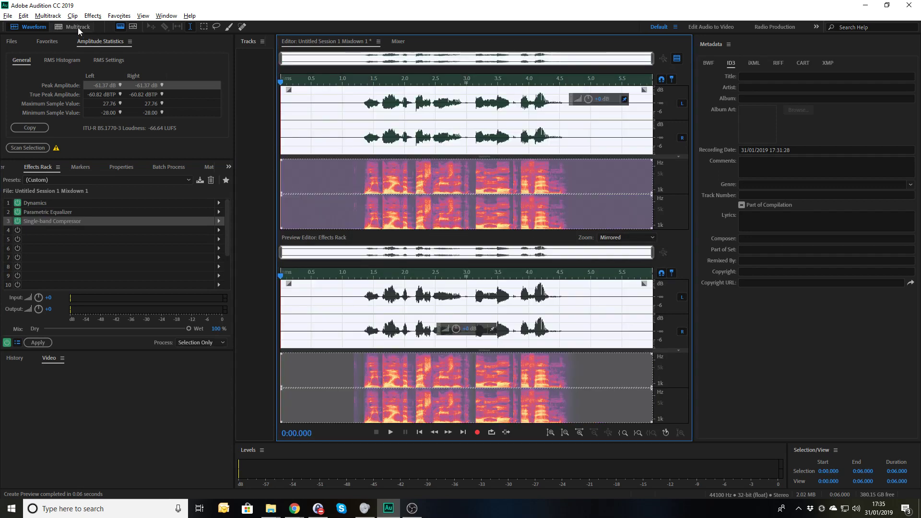
{"action": "left_click", "coordinate": [32, 146]}
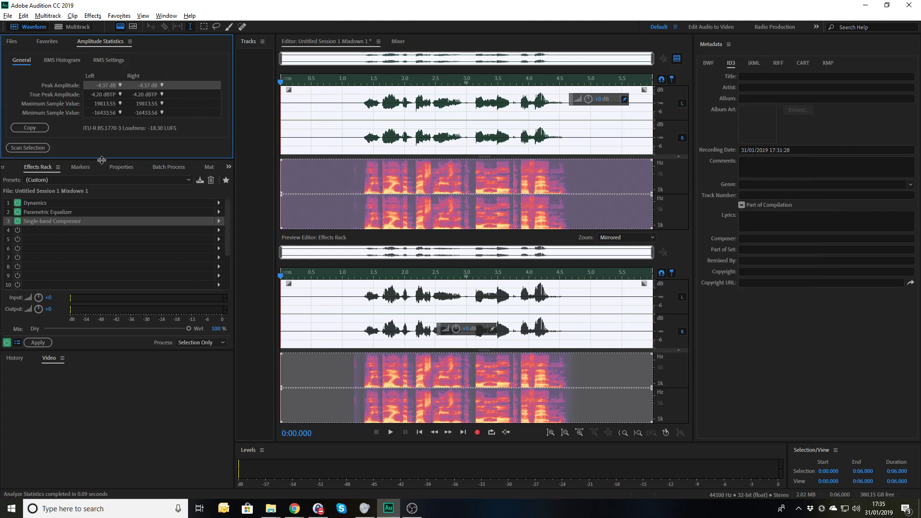
{"action": "mouse_move", "coordinate": [95, 160]}
{"action": "left_mouse_down"}
{"action": "mouse_move", "coordinate": [97, 215]}
{"action": "mouse_move", "coordinate": [102, 172]}
{"action": "left_mouse_up"}
Set the Single-band Compressor's threshold to -20 dB, ratio to 3:1 and attack to 1 ms
{"action": "double_click", "coordinate": [62, 233]}
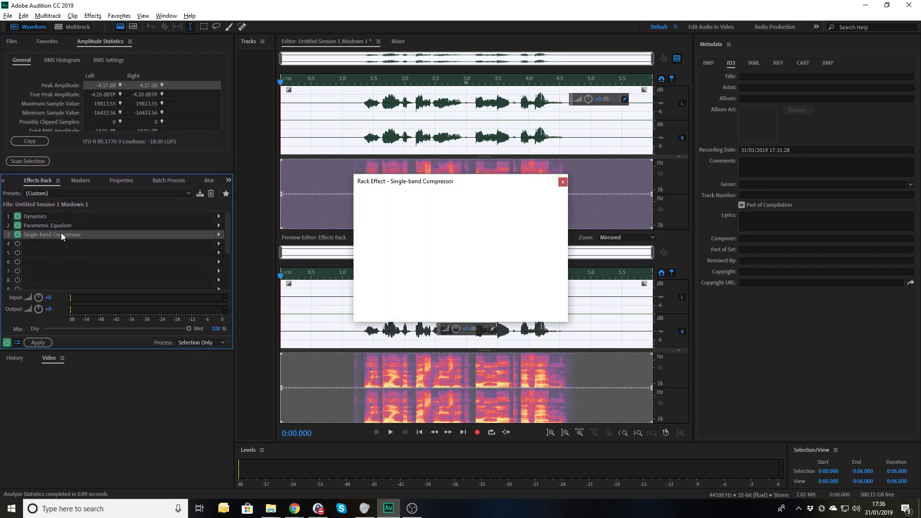
{"action": "left_click", "coordinate": [528, 223]}
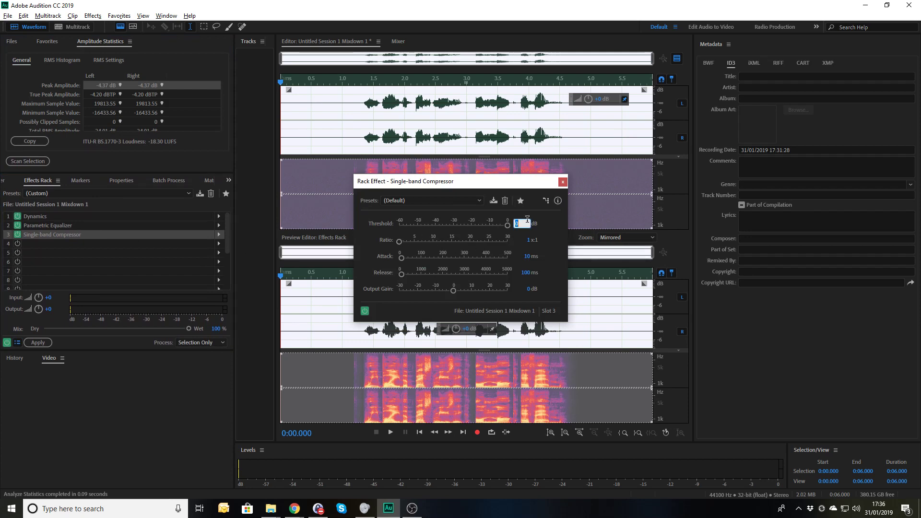
{"action": "type", "text": "-20"}
{"action": "key", "text": "Return"}
{"action": "type", "text": "4"}
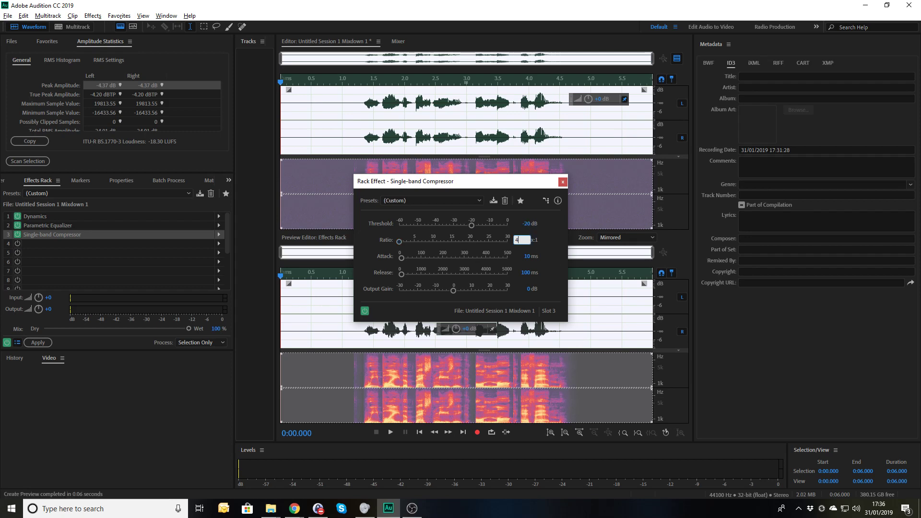
{"action": "key", "text": "BackSpace"}
{"action": "type", "text": "3"}
{"action": "key", "text": "Tab"}
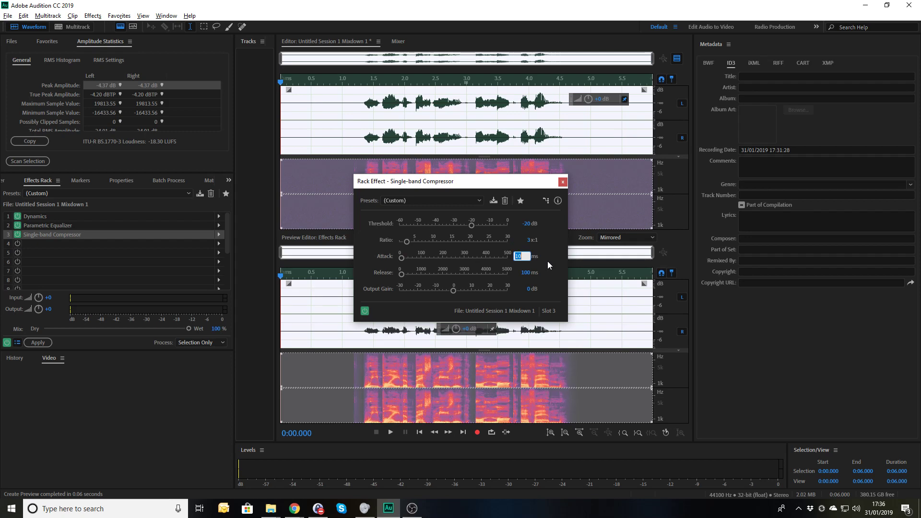
{"action": "type", "text": "1"}
{"action": "key", "text": "Tab"}
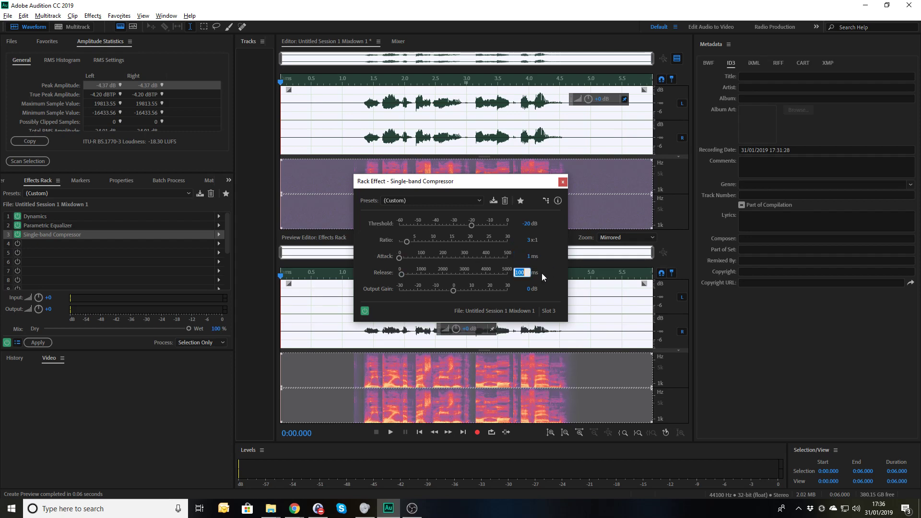
{"action": "key", "text": "Tab"}
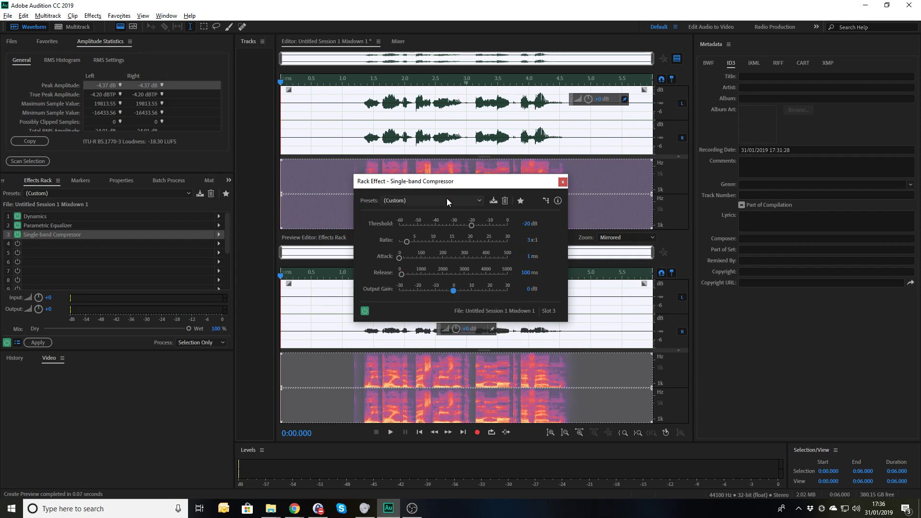
Raise the compressor's output gain to 10.9 dB with the waveform preview in view, and close its settings
{"action": "left_click_drag", "start_coordinate": [456, 186], "coordinate": [184, 124]}
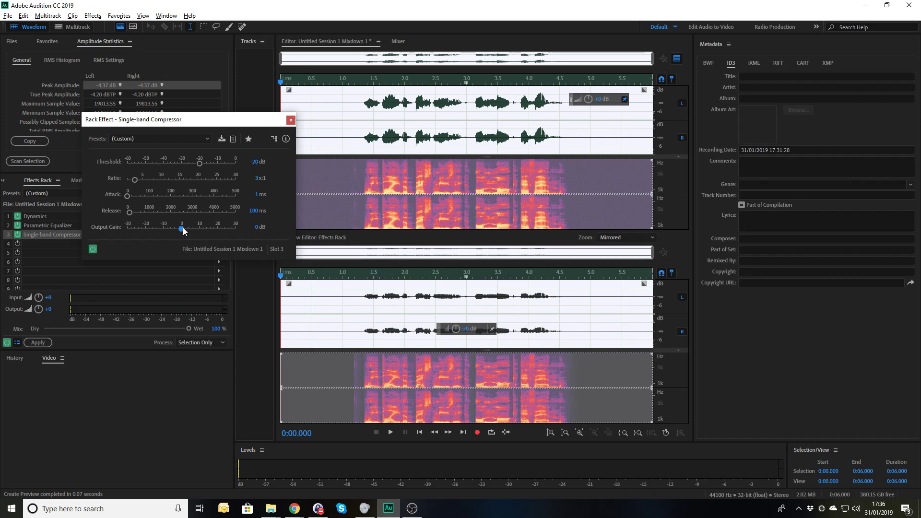
{"action": "left_click_drag", "start_coordinate": [184, 228], "coordinate": [202, 231]}
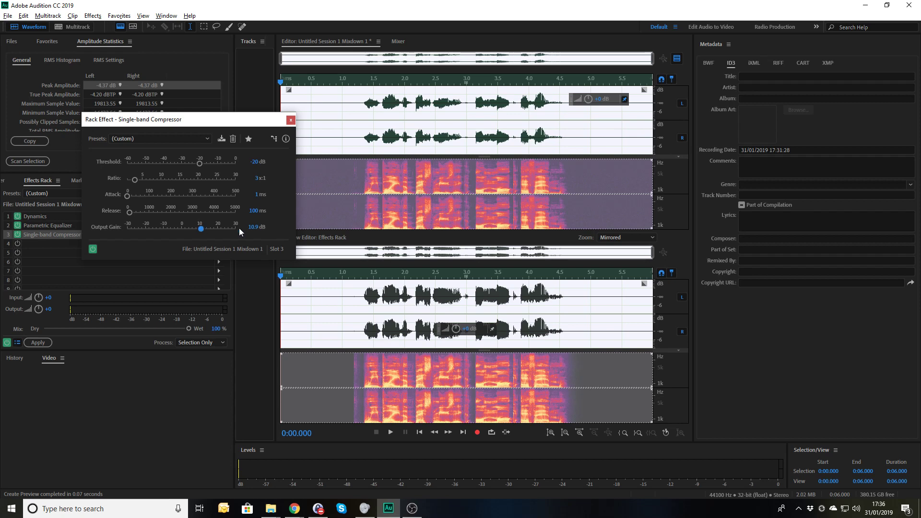
{"action": "left_click", "coordinate": [291, 120]}
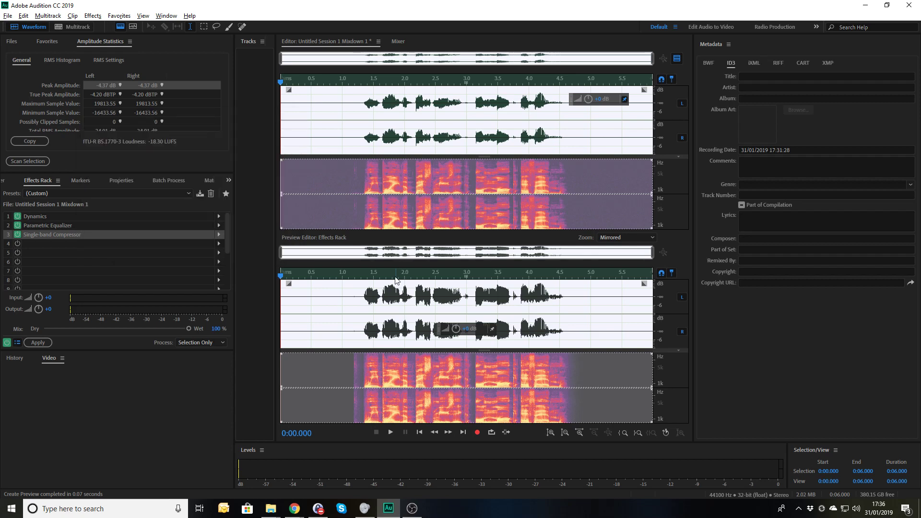
Play the compressed speech from about 0.8 s through to the end of the last word
{"action": "left_click", "coordinate": [330, 139]}
{"action": "key", "text": "space"}
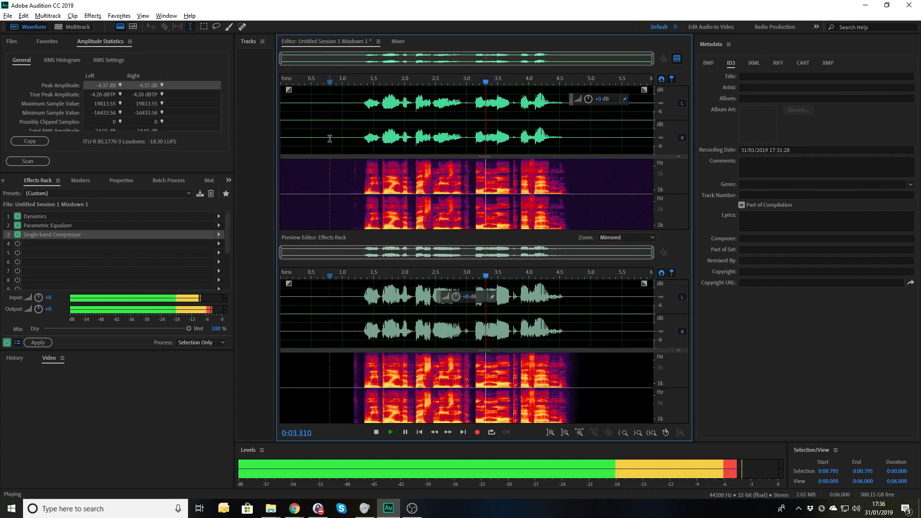
{"action": "key", "text": "space"}
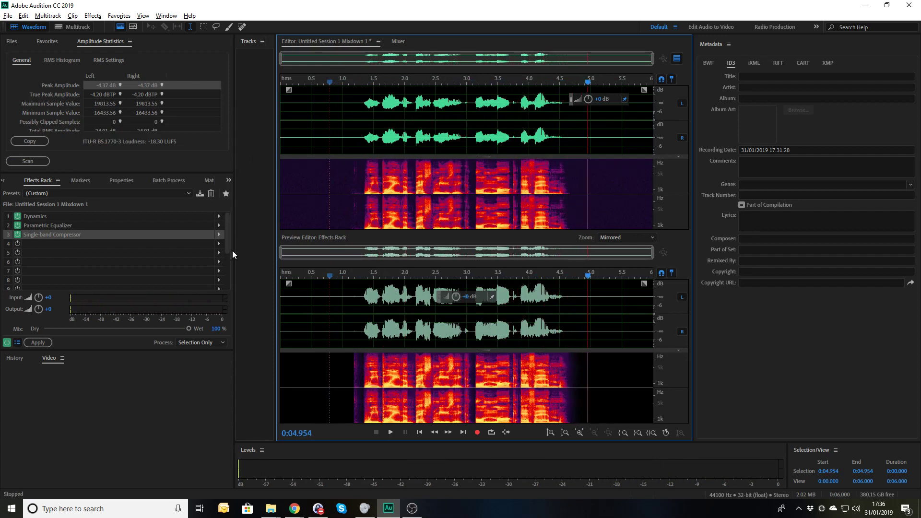
Add the Mastering effect in rack slot 4
{"action": "left_click", "coordinate": [218, 244]}
{"action": "mouse_move", "coordinate": [288, 280]}
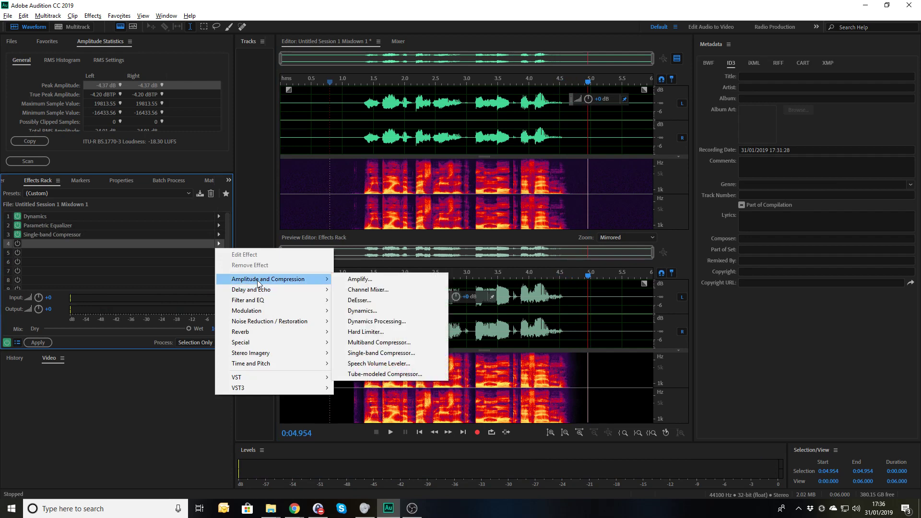
{"action": "mouse_move", "coordinate": [272, 343]}
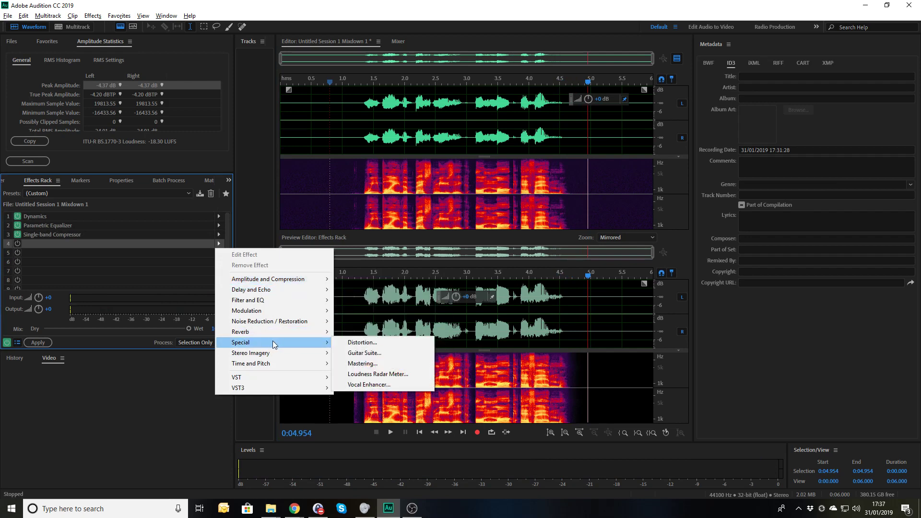
{"action": "left_click", "coordinate": [361, 364]}
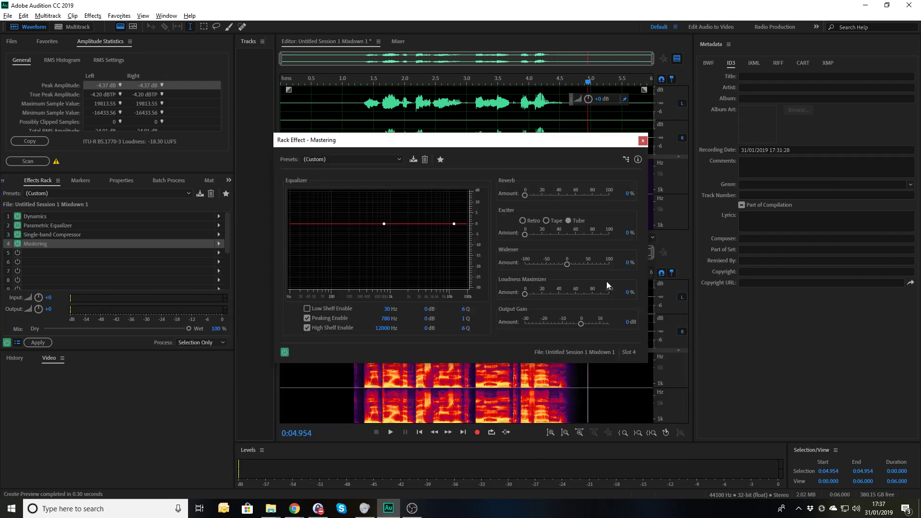
Set the Mastering effect's loudness maximizer to 20%, reverb to 20% and tube exciter to 10%, and close its settings
{"action": "left_click", "coordinate": [629, 293]}
{"action": "type", "text": "20"}
{"action": "left_click", "coordinate": [628, 195]}
{"action": "type", "text": "20"}
{"action": "key", "text": "Return"}
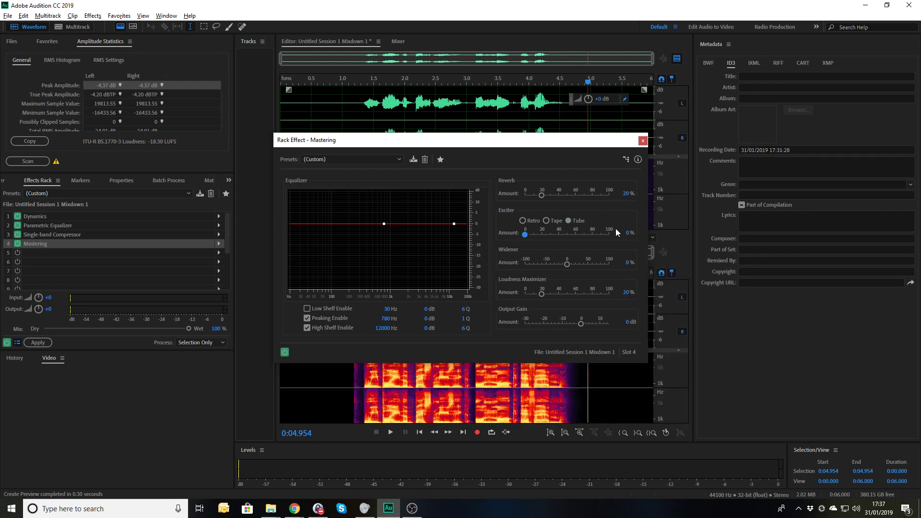
{"action": "left_click", "coordinate": [627, 232]}
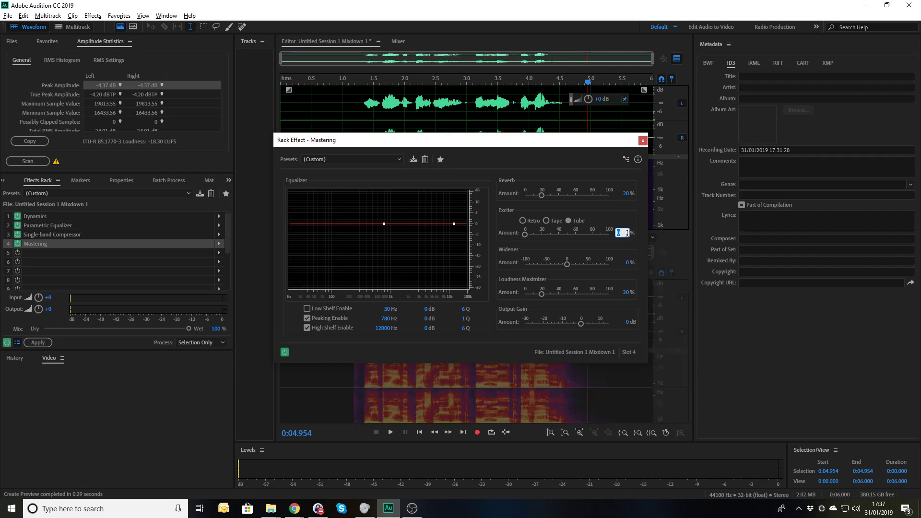
{"action": "type", "text": "10"}
{"action": "key", "text": "Return"}
{"action": "left_click", "coordinate": [643, 140]}
Play the mastered speech from about 1.19 s, just before the first word, until the reverb tail ends
{"action": "left_click_drag", "start_coordinate": [337, 124], "coordinate": [339, 124]}
{"action": "left_click", "coordinate": [354, 114]}
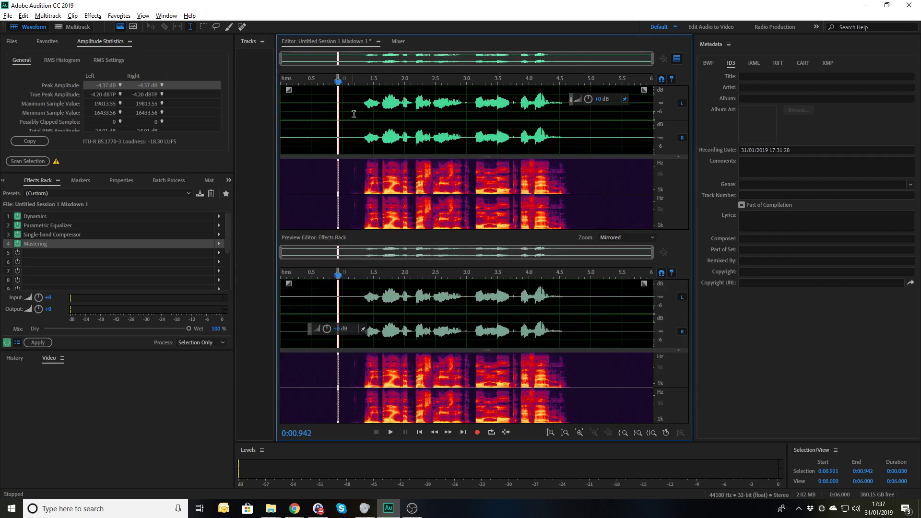
{"action": "key", "text": "space"}
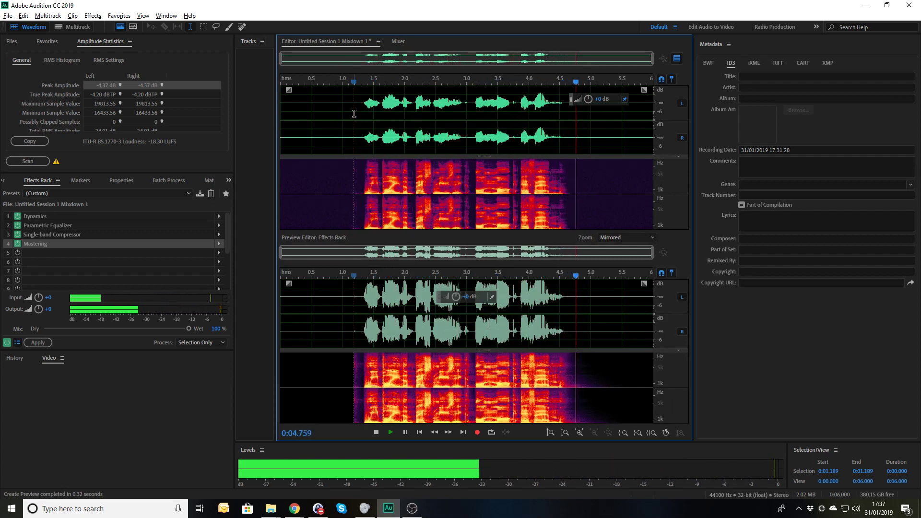
{"action": "key", "text": "space"}
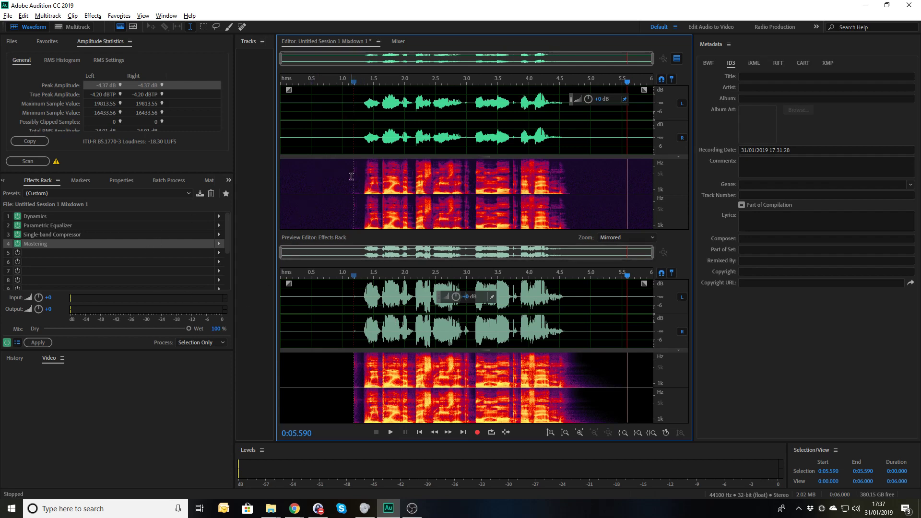
Examine the gated silences by selecting the first 1.14 s and the stretch after the last word, then clear the selection
{"action": "left_click_drag", "start_coordinate": [352, 176], "coordinate": [272, 186]}
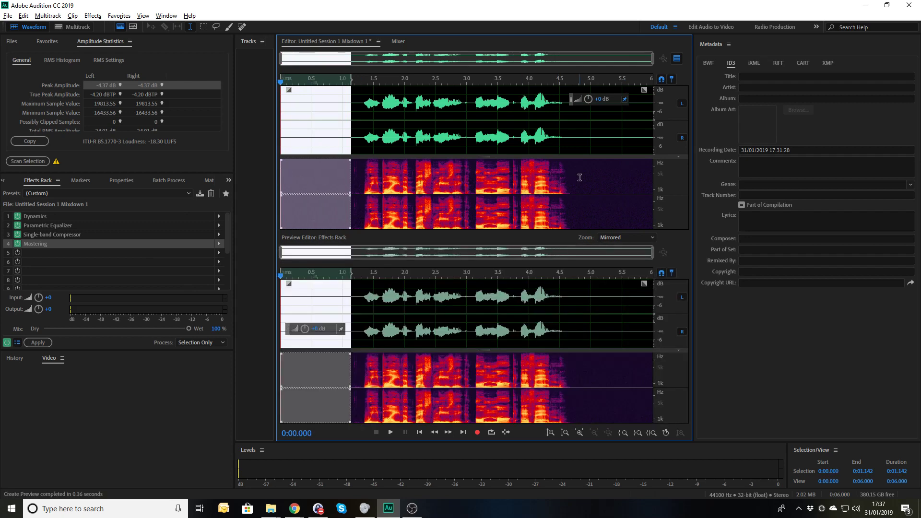
{"action": "left_click_drag", "start_coordinate": [579, 178], "coordinate": [663, 186]}
{"action": "left_click", "coordinate": [348, 318]}
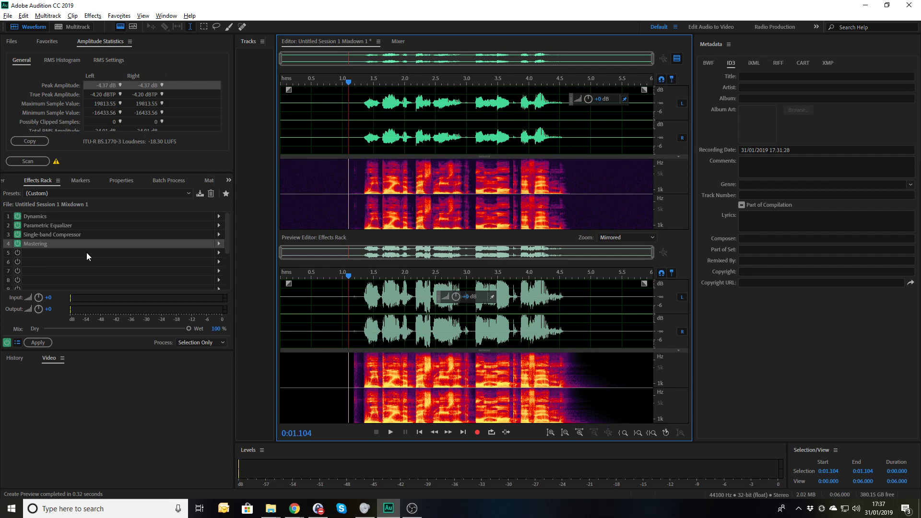
Move the Dynamics effect from rack slot 1 to slot 5, after Mastering
{"action": "left_click", "coordinate": [42, 216]}
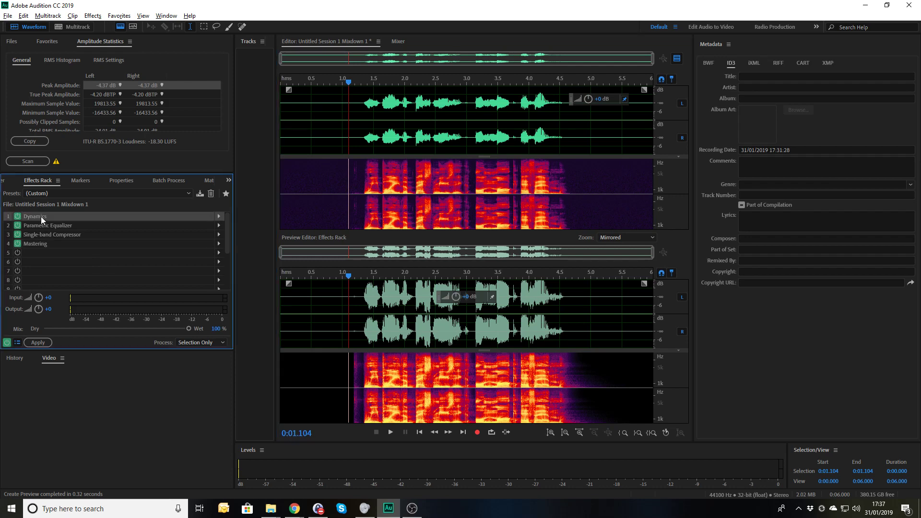
{"action": "left_click_drag", "start_coordinate": [41, 217], "coordinate": [43, 243]}
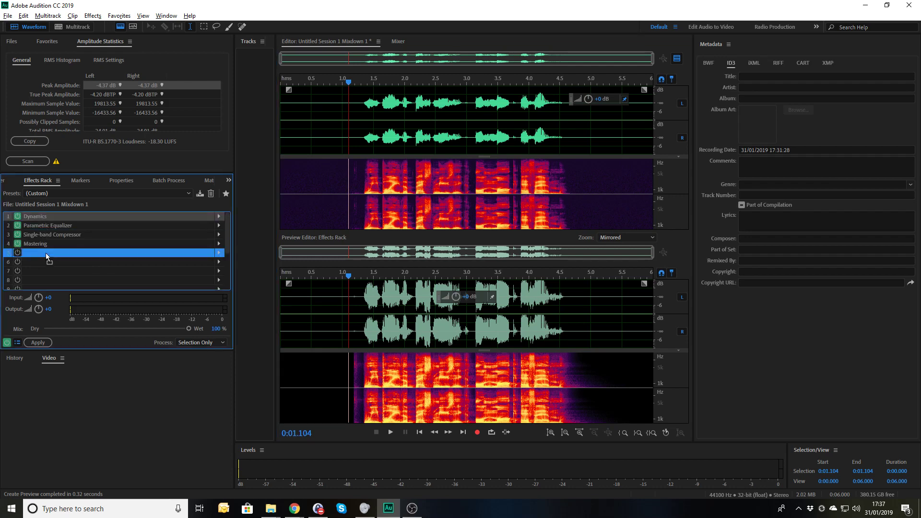
{"action": "left_click_drag", "start_coordinate": [46, 253], "coordinate": [46, 252]}
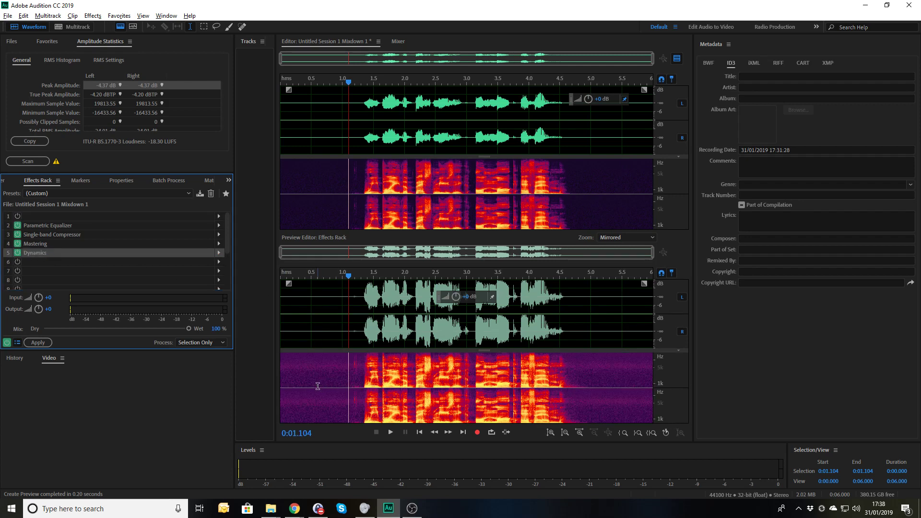
Play the reordered effects chain from the beginning of the file, at about 0.02 s
{"action": "left_click", "coordinate": [282, 273]}
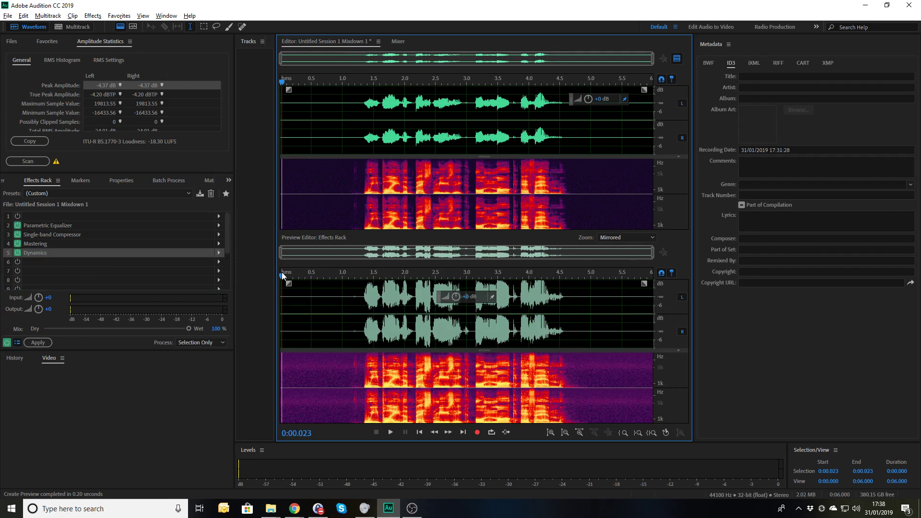
{"action": "key", "text": "space"}
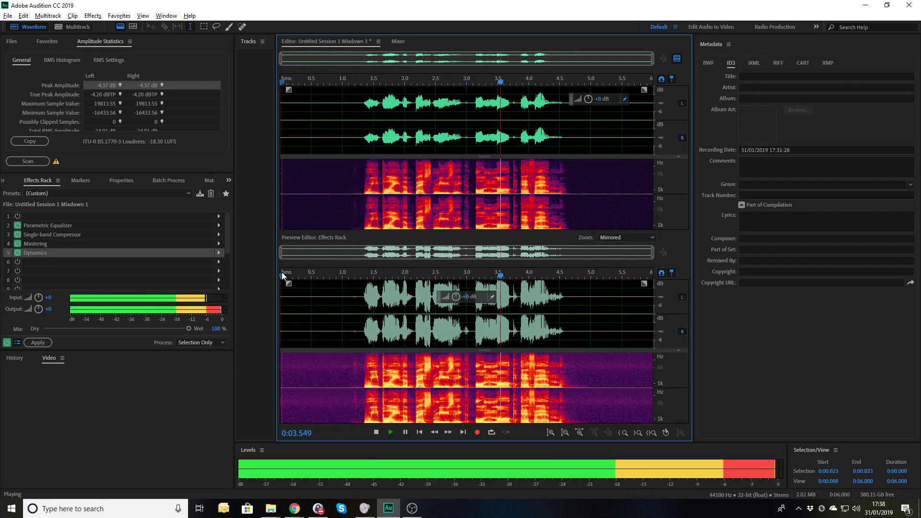
{"action": "key", "text": "space"}
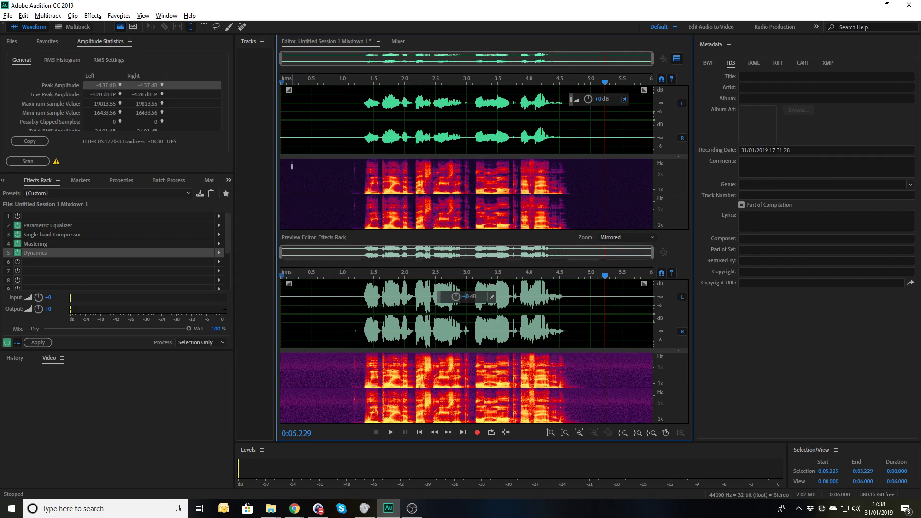
Select the background noise before the first word, about 0.14–1.0 s, and play it
{"action": "left_click", "coordinate": [289, 147]}
{"action": "left_click_drag", "start_coordinate": [290, 146], "coordinate": [342, 158]}
{"action": "key", "text": "space"}
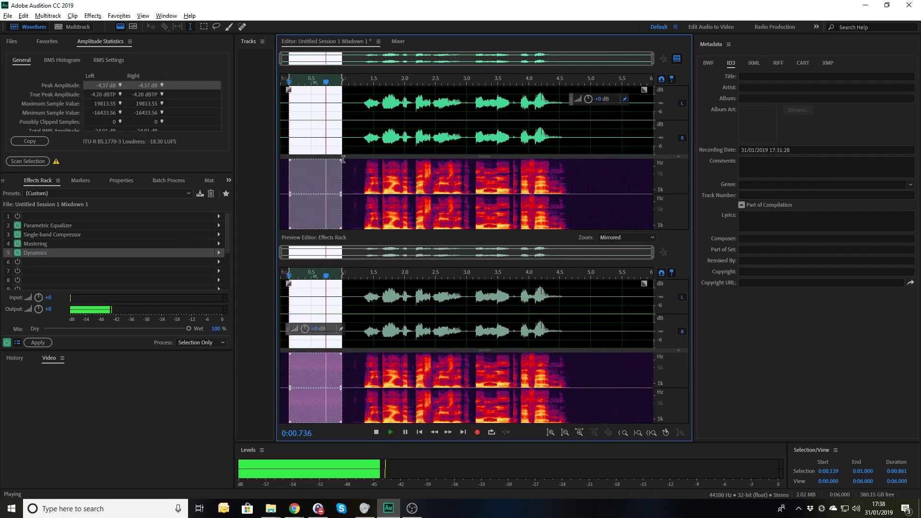
Stop playback, clear the noise selection and move the Dynamics effect back to rack slot 1, before the Parametric Equalizer
{"action": "key", "text": "space"}
{"action": "key", "text": "space"}
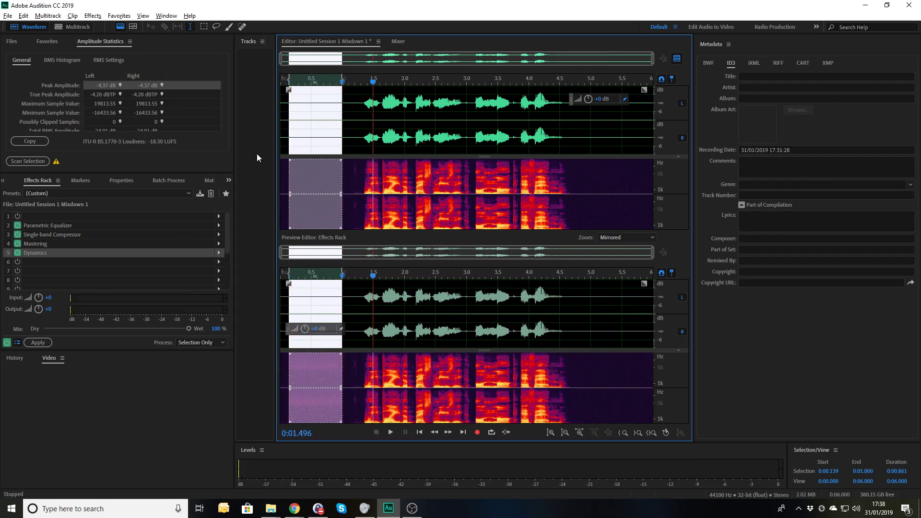
{"action": "left_click", "coordinate": [33, 256]}
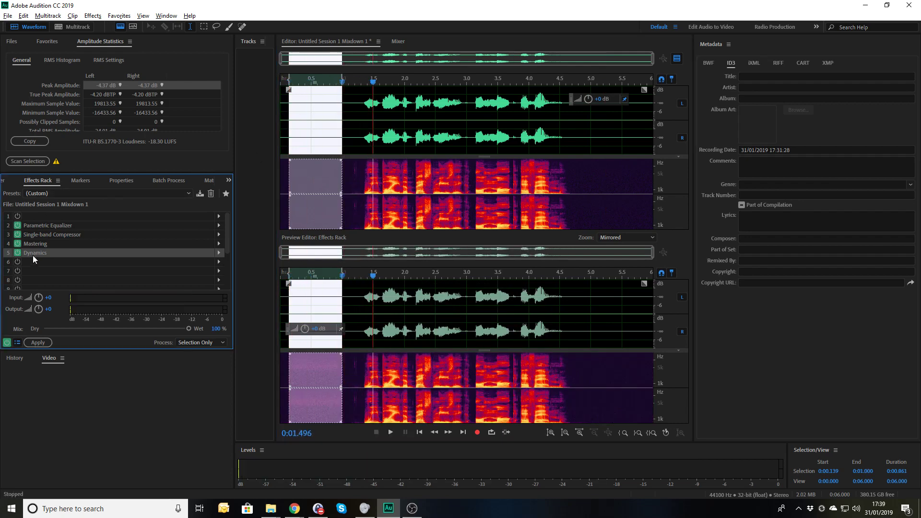
{"action": "left_click", "coordinate": [359, 145]}
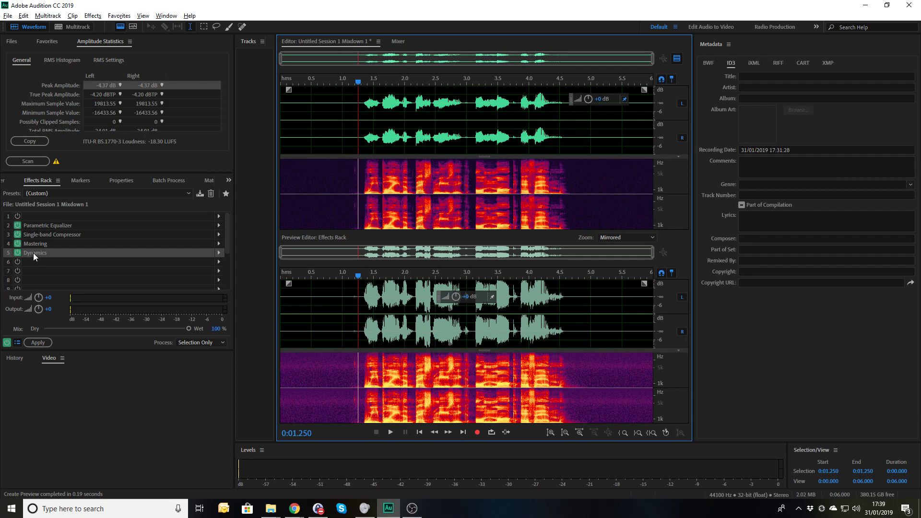
{"action": "left_click_drag", "start_coordinate": [33, 252], "coordinate": [36, 215]}
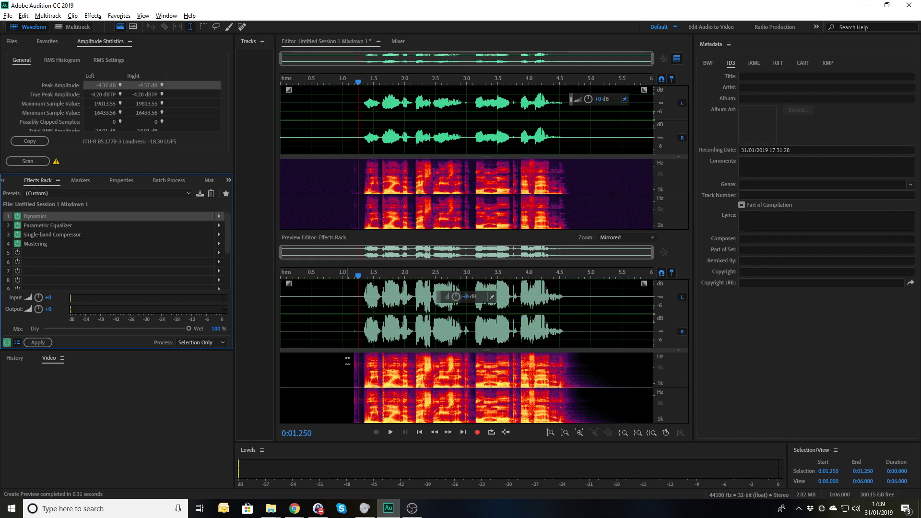
Bypass the whole effects rack and play the unprocessed voice from about 0.25 s
{"action": "left_click", "coordinate": [6, 343]}
{"action": "left_click", "coordinate": [296, 130]}
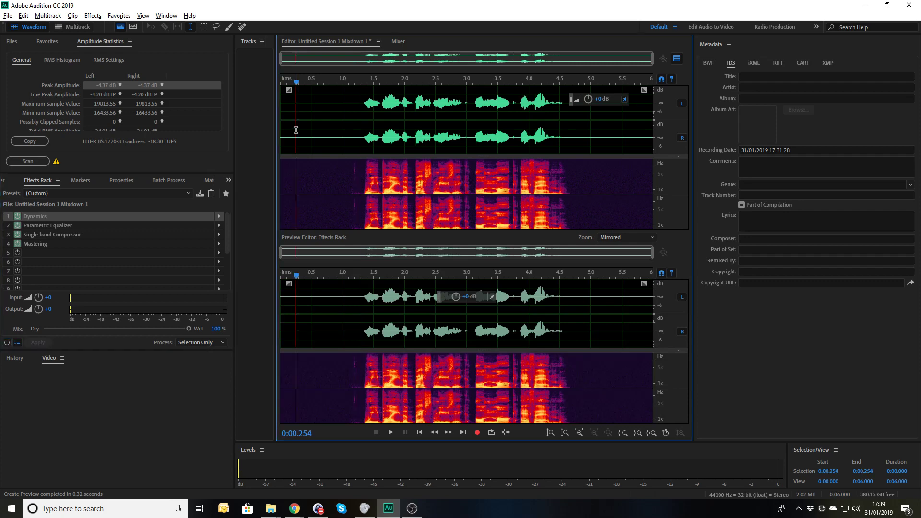
{"action": "key", "text": "space"}
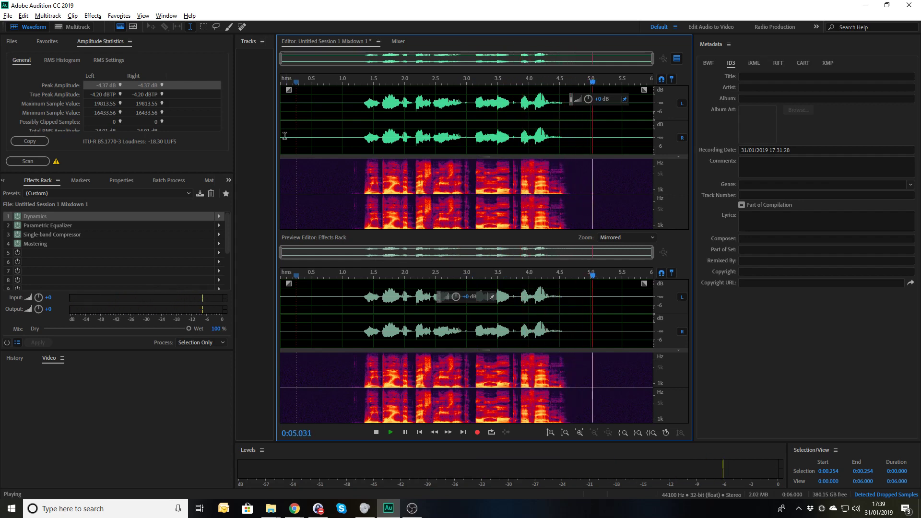
{"action": "key", "text": "space"}
Re-enable the rack and switch off Parametric Equalizer, Single-band Compressor and Mastering so only Dynamics stays active
{"action": "left_click", "coordinate": [6, 342]}
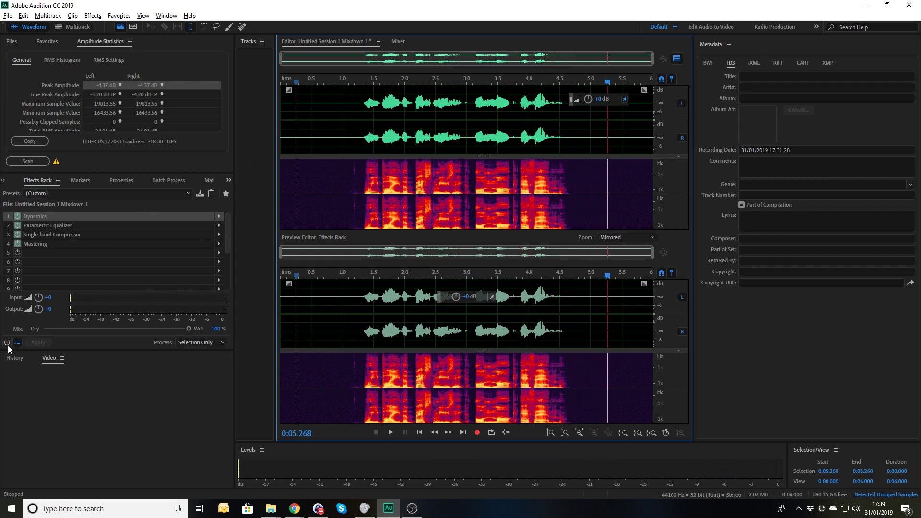
{"action": "left_click", "coordinate": [17, 225]}
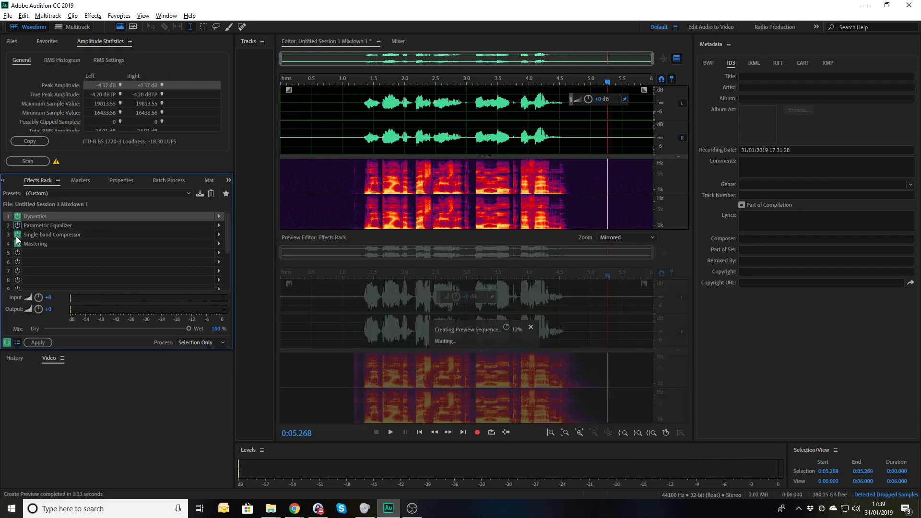
{"action": "left_click", "coordinate": [18, 234]}
{"action": "left_click", "coordinate": [17, 244]}
Play the voice with only the Dynamics gate active, from about 0.35 s
{"action": "left_click", "coordinate": [301, 133]}
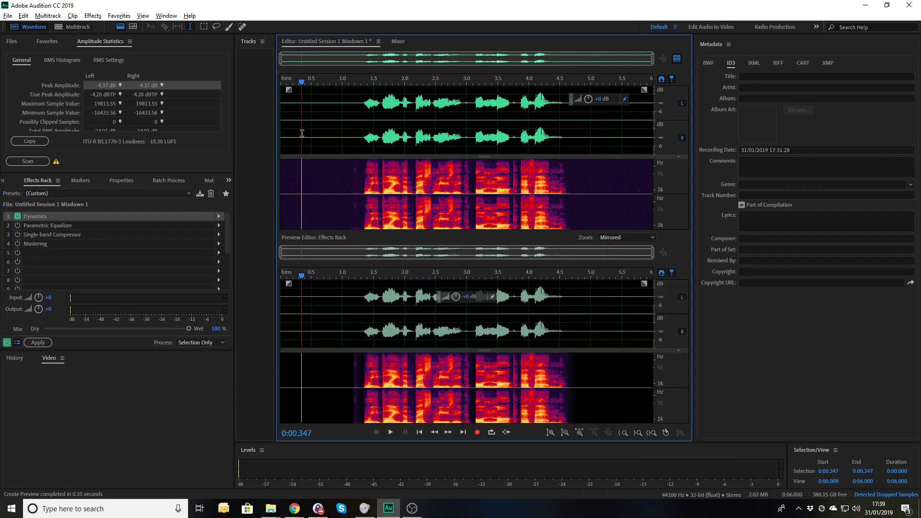
{"action": "key", "text": "space"}
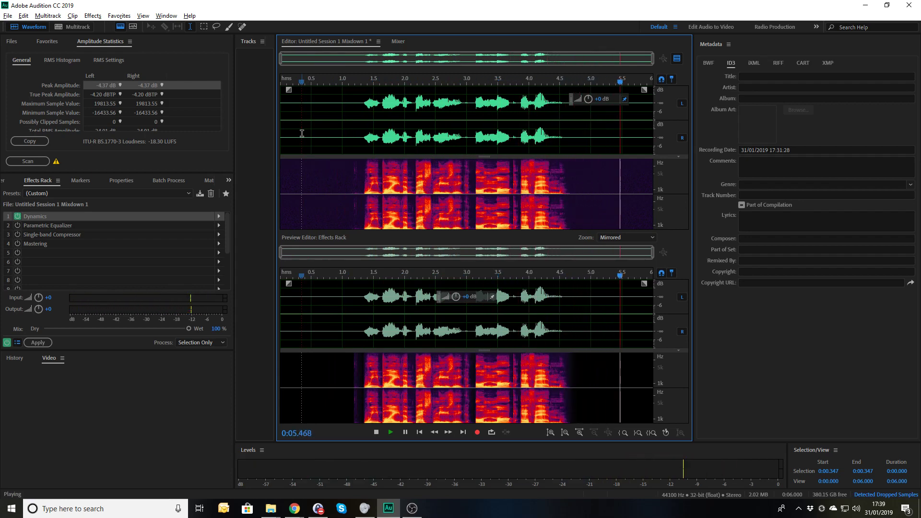
{"action": "key", "text": "space"}
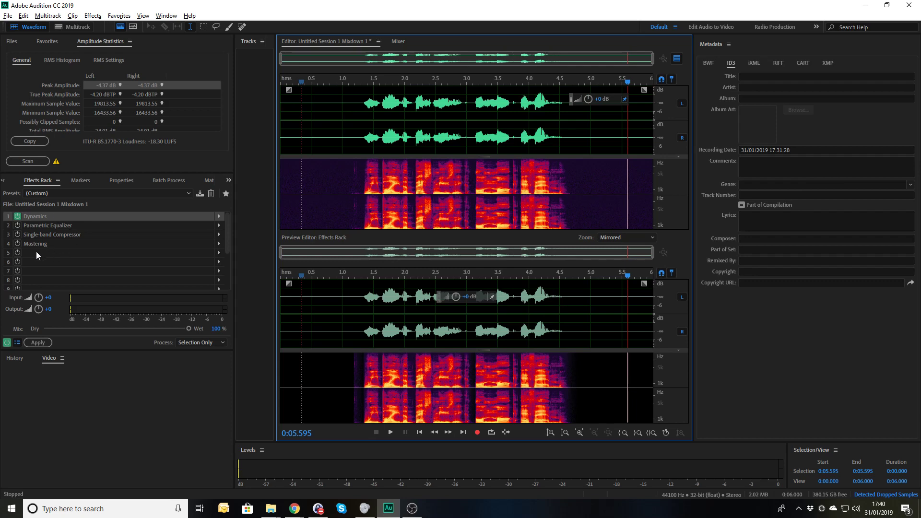
Switch the Parametric Equalizer and Single-band Compressor back on, keeping Mastering off
{"action": "left_click", "coordinate": [17, 225]}
{"action": "left_click", "coordinate": [17, 234]}
{"action": "left_click", "coordinate": [17, 243]}
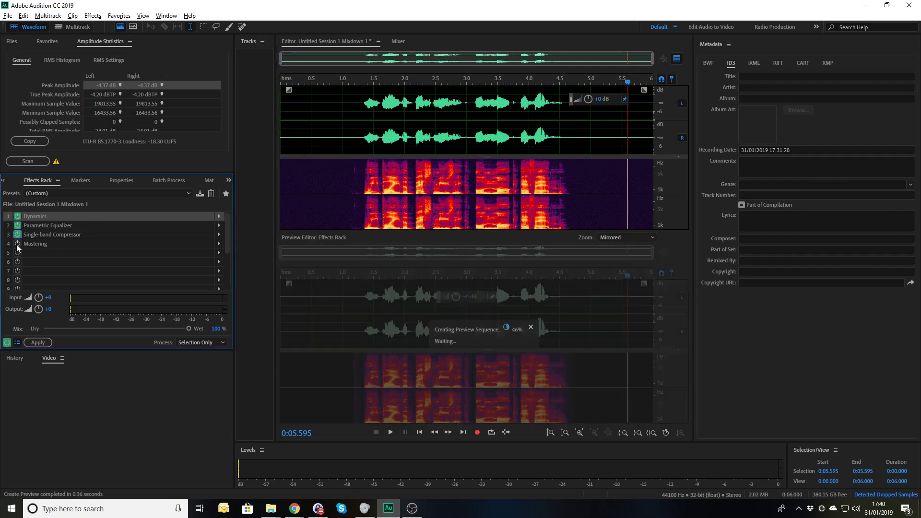
{"action": "left_click", "coordinate": [18, 244]}
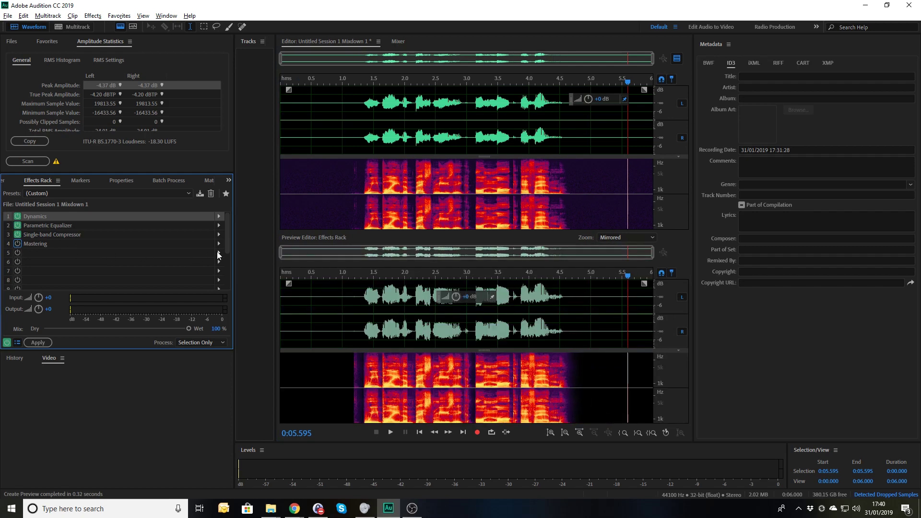
Add a Studio Reverb in rack slot 5 and set its Dry output level to 100%
{"action": "left_click", "coordinate": [219, 253]}
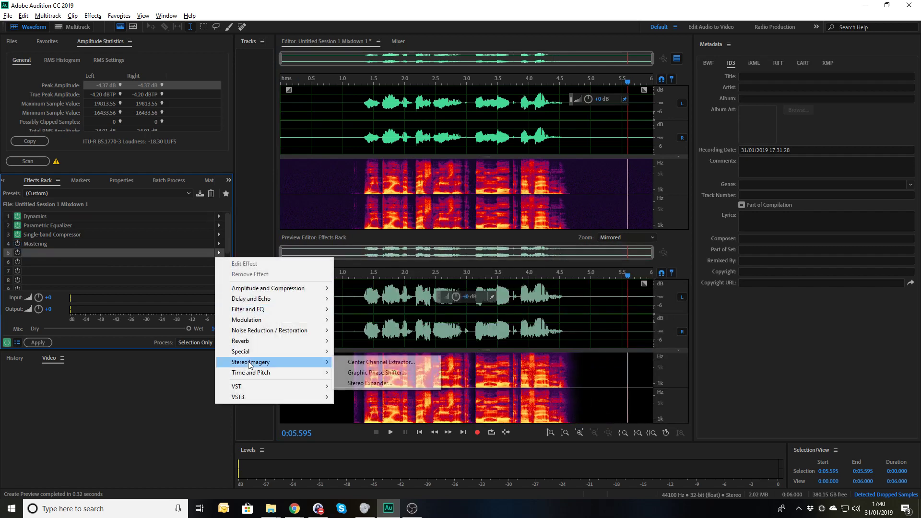
{"action": "mouse_move", "coordinate": [250, 341]}
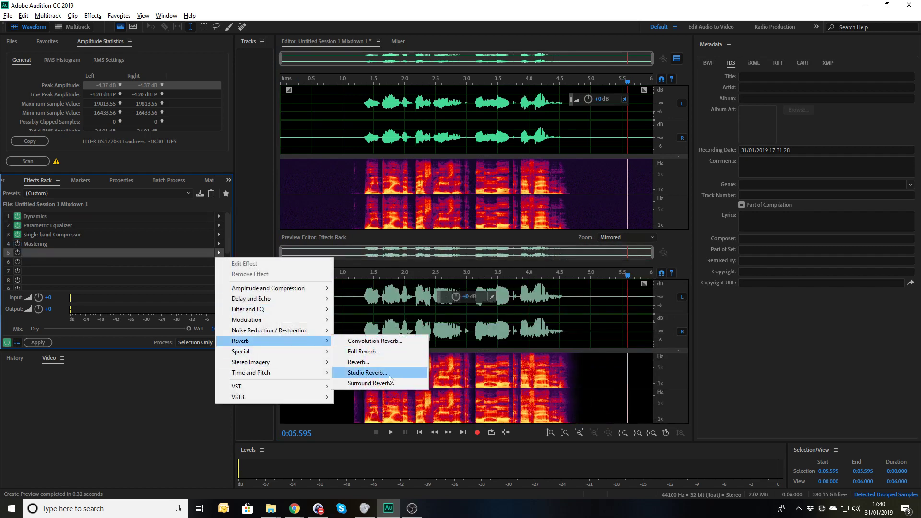
{"action": "left_click", "coordinate": [388, 373]}
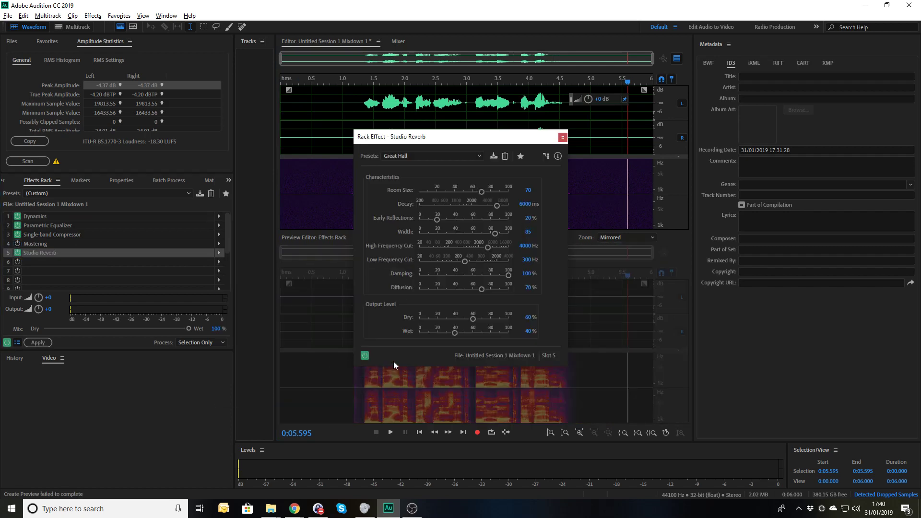
{"action": "left_click", "coordinate": [527, 318]}
{"action": "type", "text": "100"}
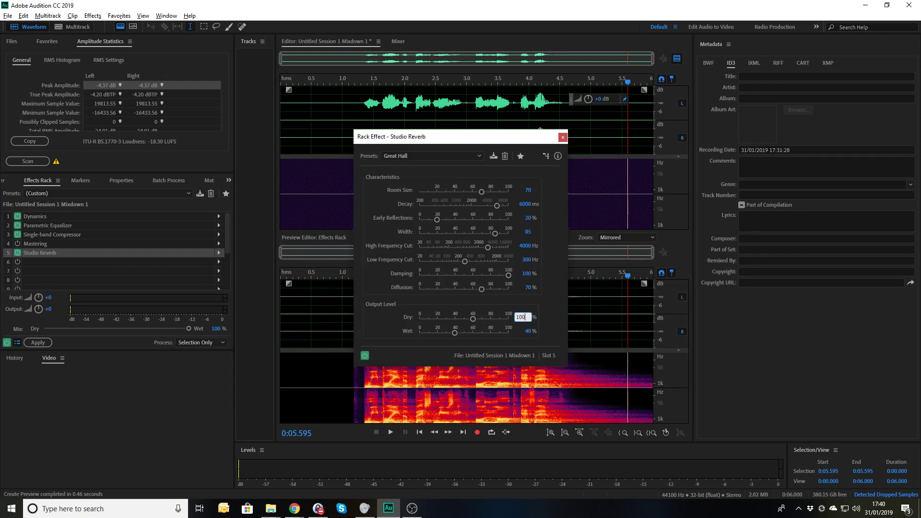
{"action": "key", "text": "Return"}
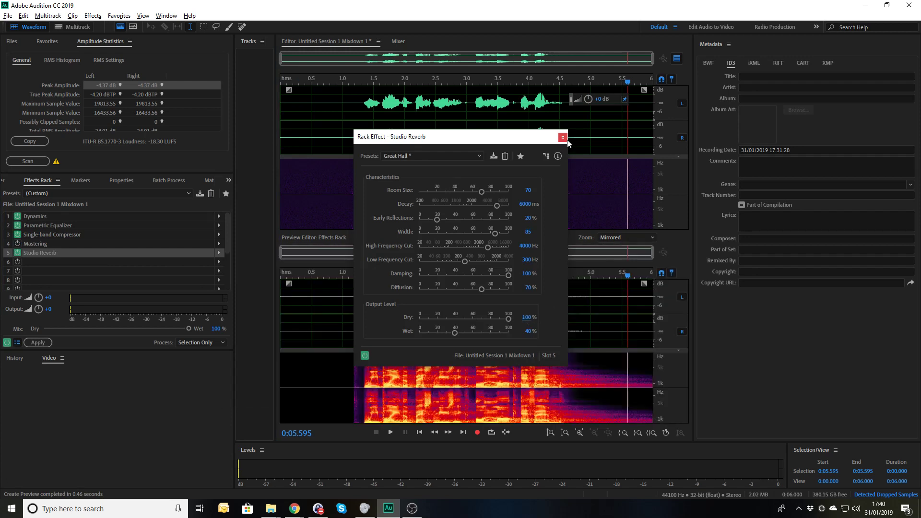
{"action": "left_click", "coordinate": [563, 137]}
Play the voice with the Studio Reverb added, from about 0.81 s
{"action": "left_click", "coordinate": [331, 102]}
{"action": "key", "text": "space"}
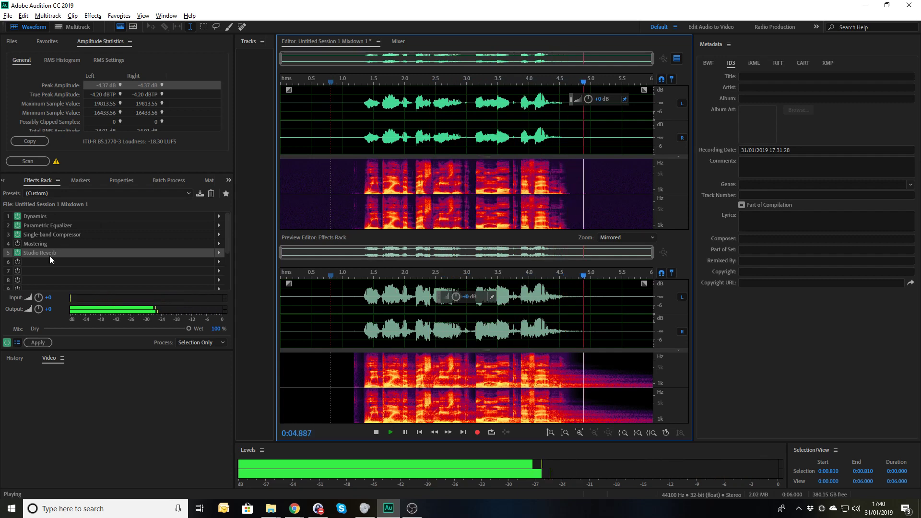
{"action": "key", "text": "space"}
Add a Multiband Compressor in rack slot 6 with the Broadcast preset
{"action": "left_click", "coordinate": [218, 264]}
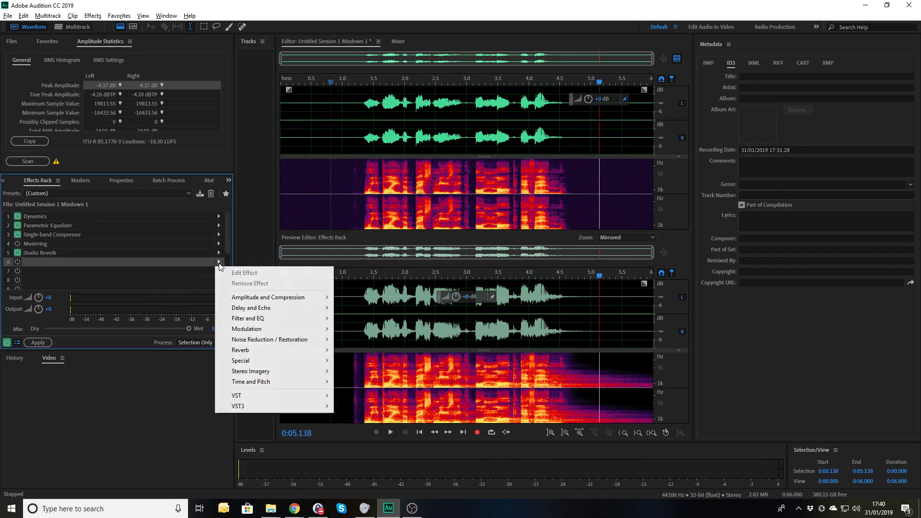
{"action": "mouse_move", "coordinate": [247, 301]}
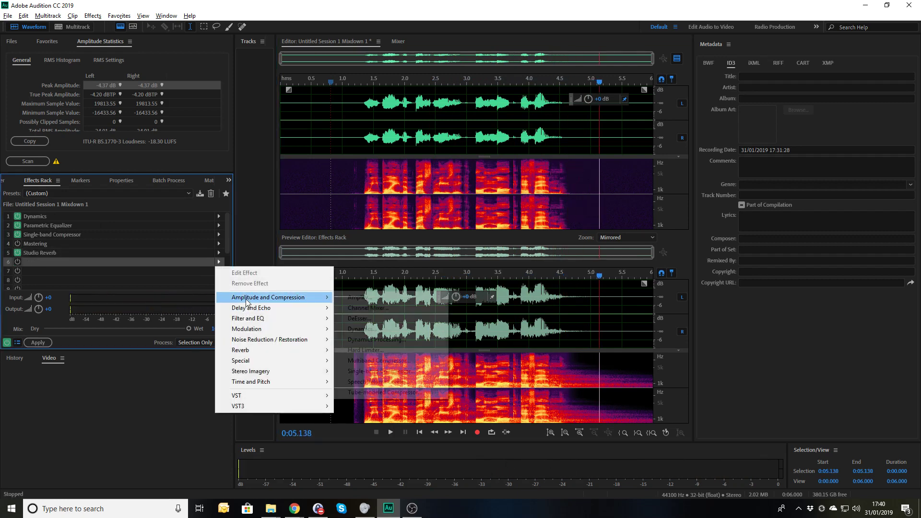
{"action": "left_click", "coordinate": [391, 363]}
{"action": "left_click", "coordinate": [398, 117]}
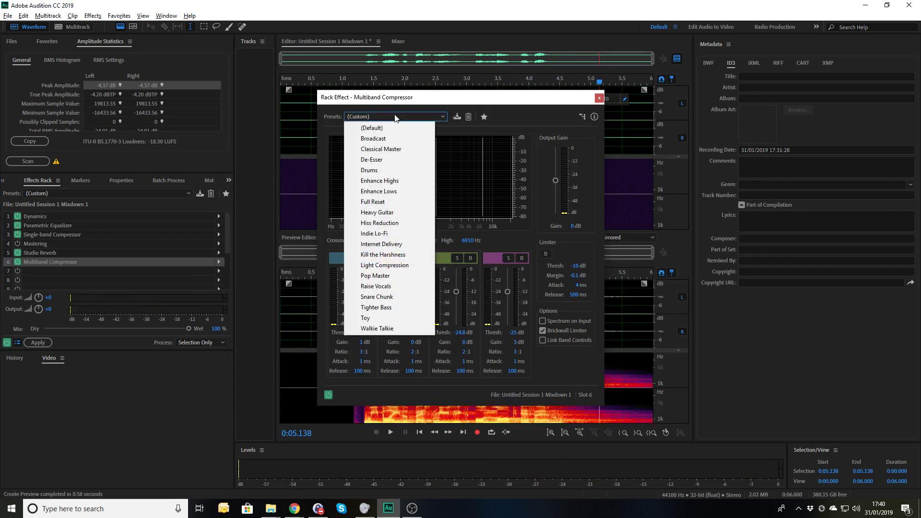
{"action": "left_click", "coordinate": [388, 138]}
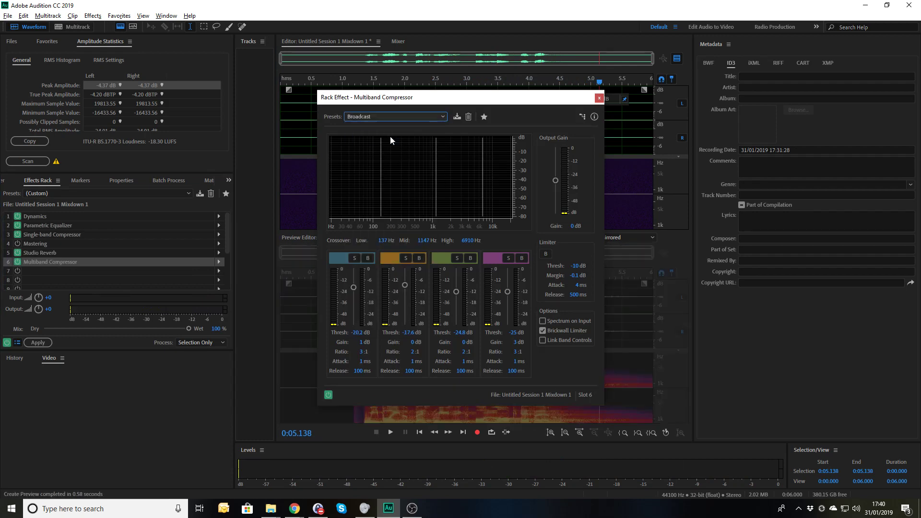
{"action": "left_click", "coordinate": [599, 98]}
Play the chain with the Multiband Compressor after the reverb, from about 0.80 s
{"action": "left_click", "coordinate": [330, 141]}
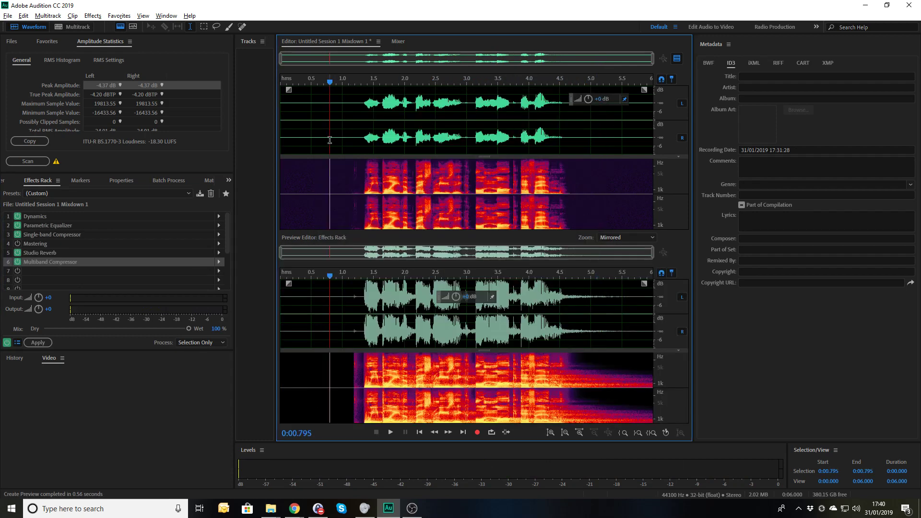
{"action": "key", "text": "space"}
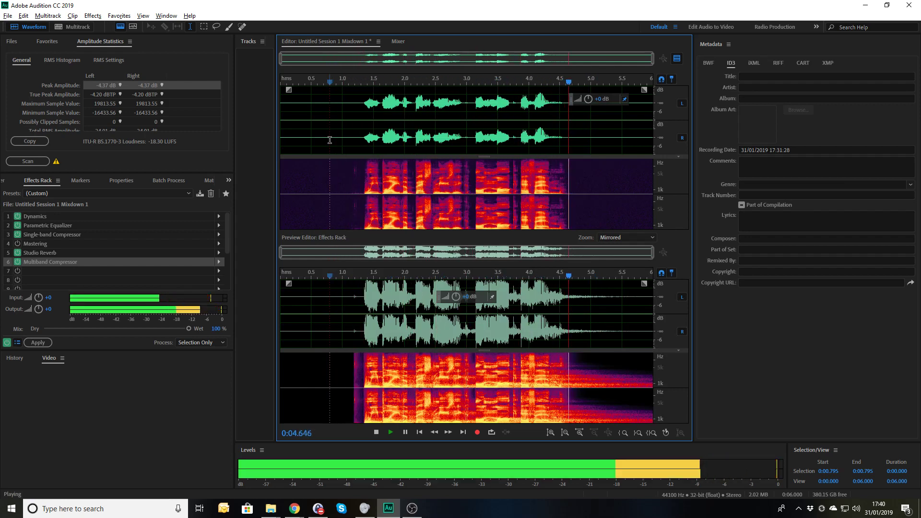
Move the Multiband Compressor to slot 5, ahead of the Studio Reverb, and play the chain from about 0.75 s
{"action": "left_click", "coordinate": [37, 253]}
{"action": "left_click_drag", "start_coordinate": [37, 252], "coordinate": [38, 253]}
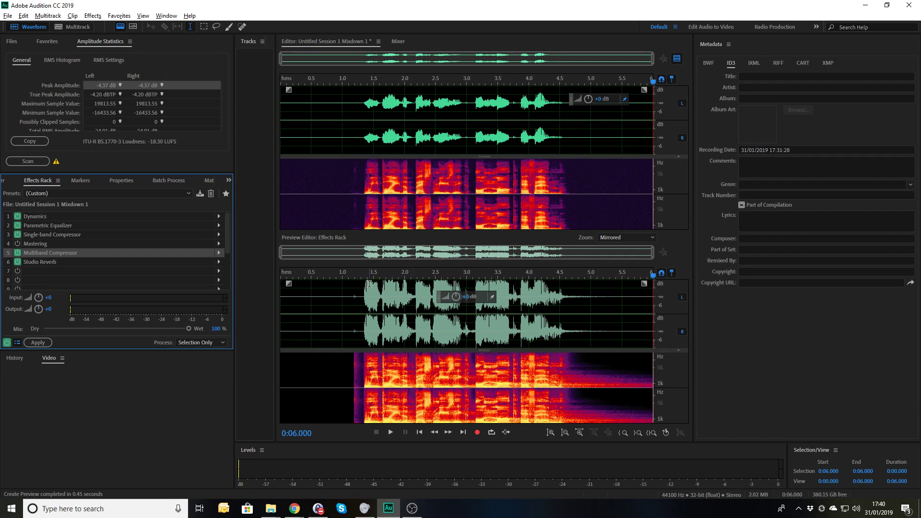
{"action": "left_click", "coordinate": [327, 141]}
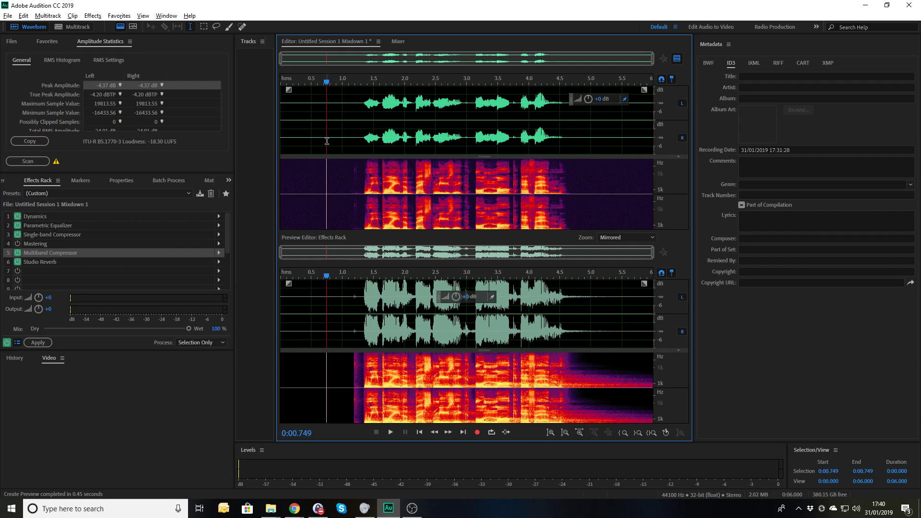
{"action": "key", "text": "space"}
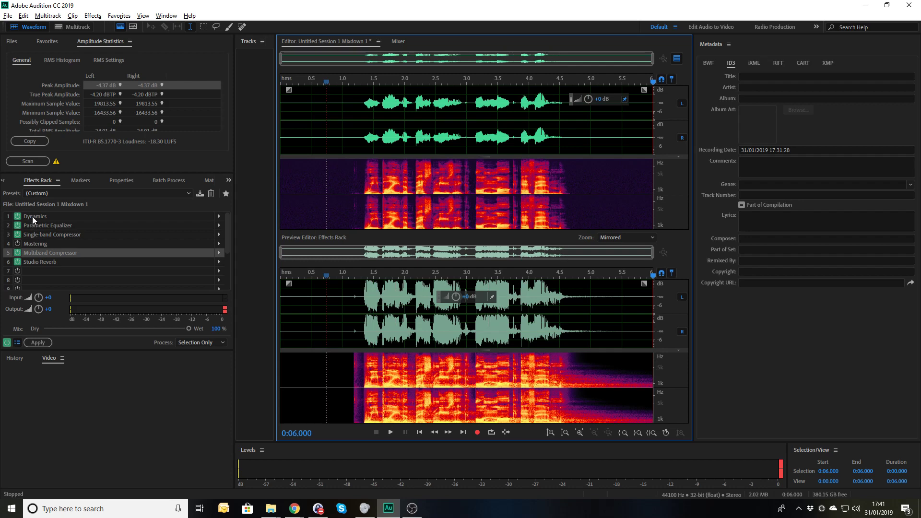
Move the Dynamics effect to slot 7, after the Studio Reverb, and play the chain from about 0.09 s
{"action": "left_click_drag", "start_coordinate": [33, 217], "coordinate": [41, 270]}
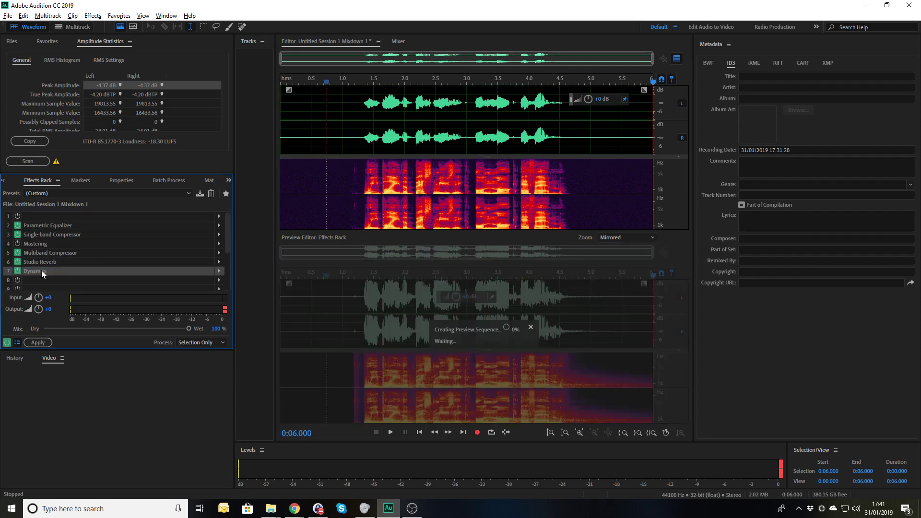
{"action": "left_click", "coordinate": [286, 304]}
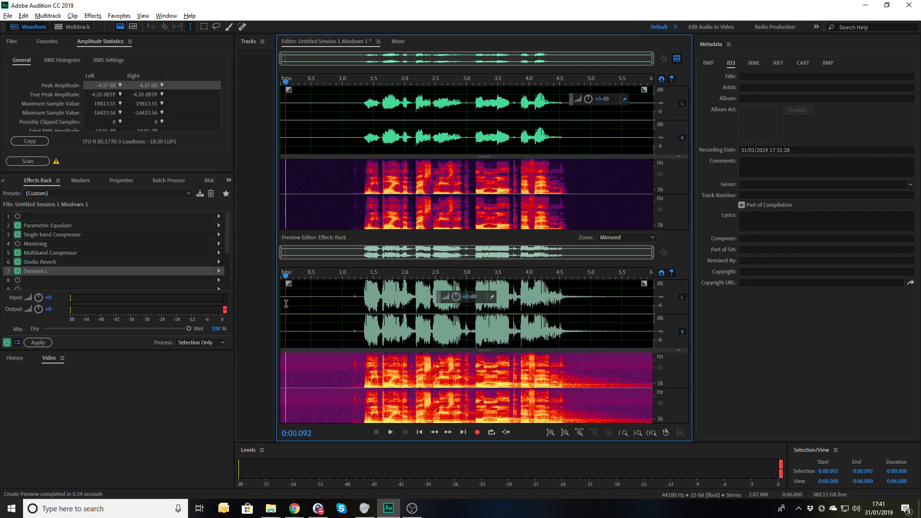
{"action": "key", "text": "space"}
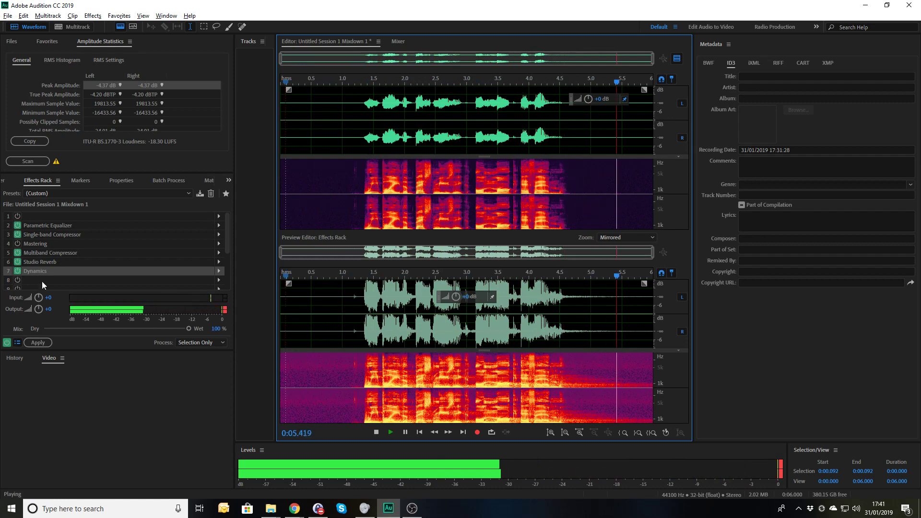
{"action": "key", "text": "space"}
Return the Dynamics effect from slot 7 to slot 1 at the start of the chain
{"action": "left_click_drag", "start_coordinate": [33, 271], "coordinate": [35, 218]}
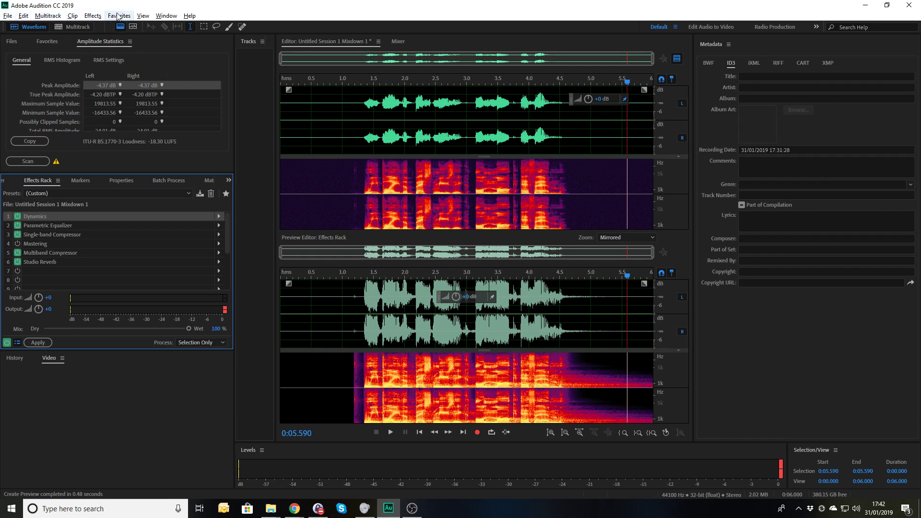
{"action": "left_click", "coordinate": [93, 16]}
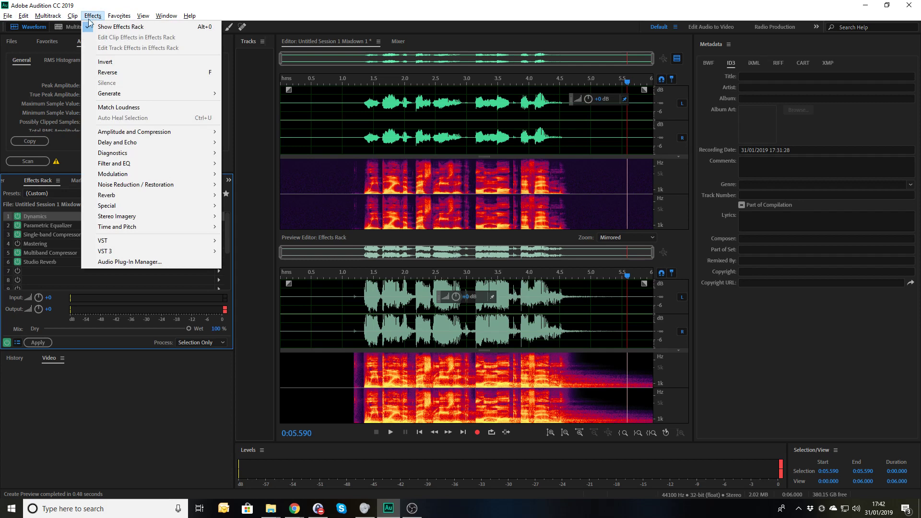
{"action": "left_click", "coordinate": [362, 20]}
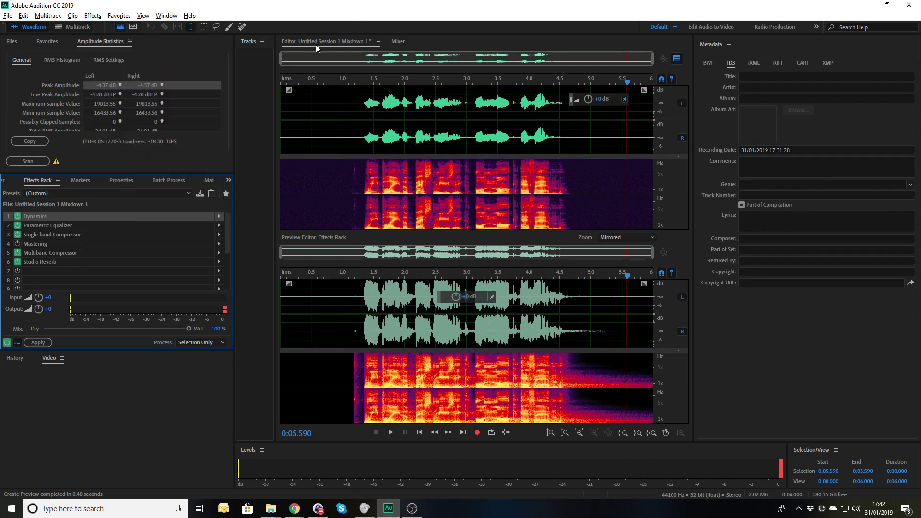
{"action": "left_click", "coordinate": [34, 29]}
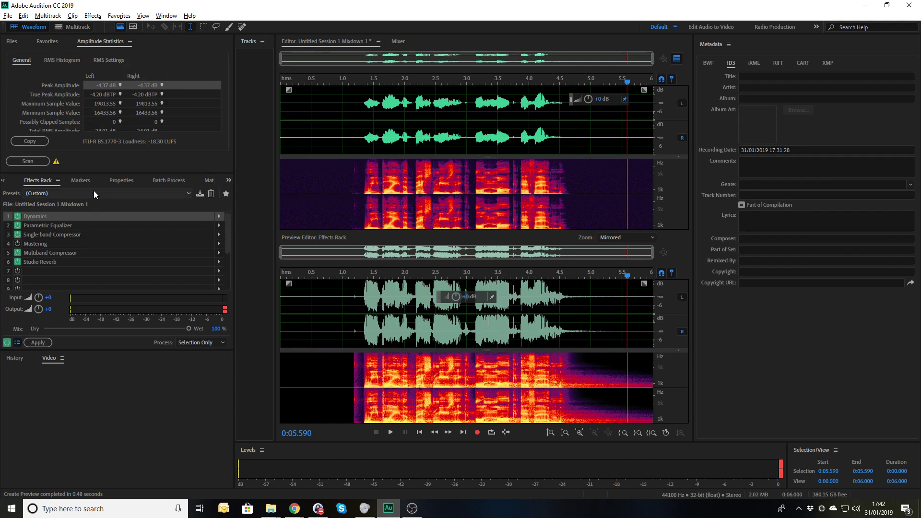
Open Effects Order.wav from the file list for comparison, and reopen Untitled Session 1 Mixdown 1
{"action": "left_click", "coordinate": [18, 44]}
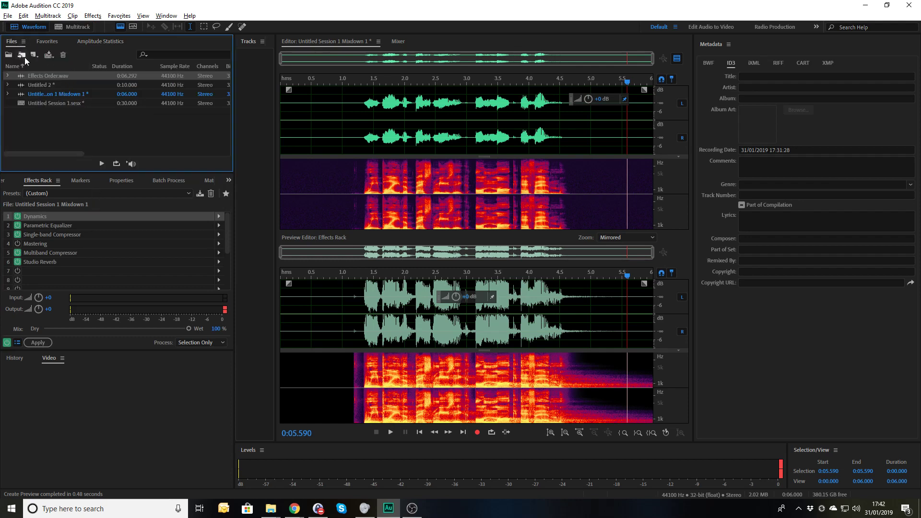
{"action": "double_click", "coordinate": [42, 75]}
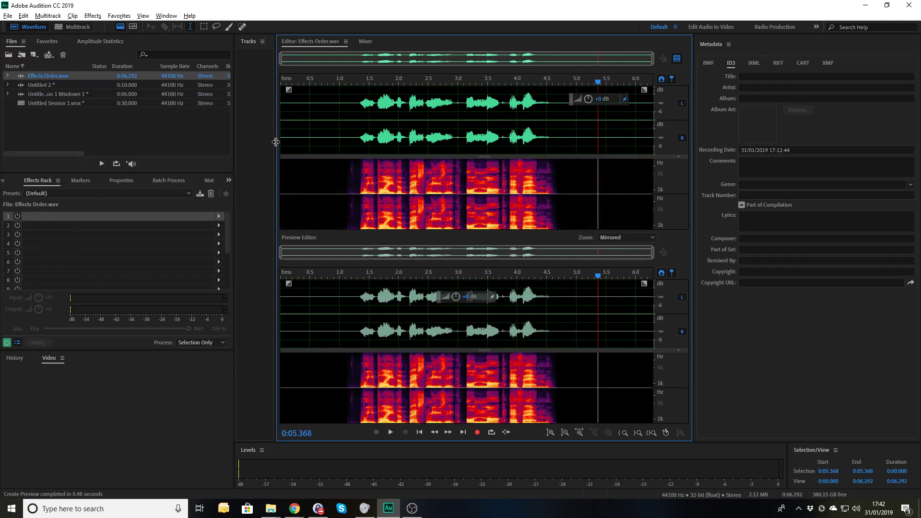
{"action": "double_click", "coordinate": [46, 94]}
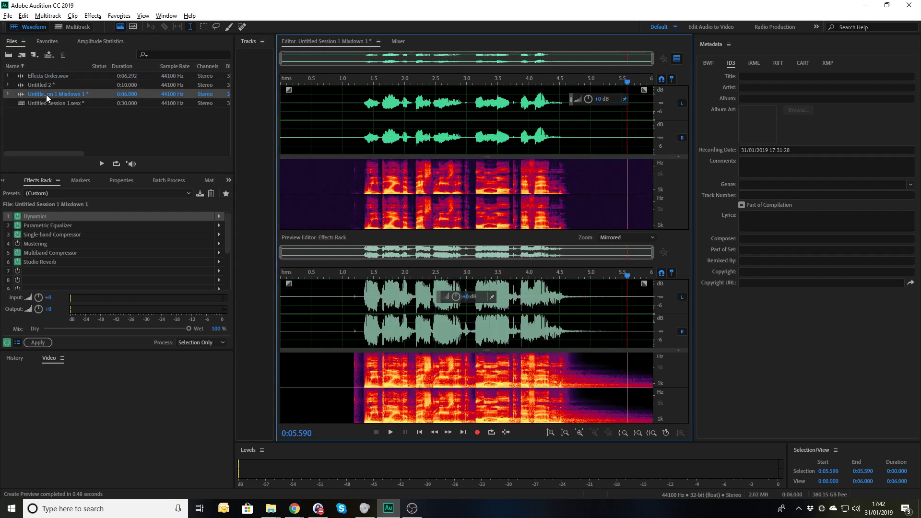
Select the entire waveform of Untitled Session 1 Mixdown 1 and copy it to a new file
{"action": "right_click", "coordinate": [46, 96]}
{"action": "key", "text": "Escape"}
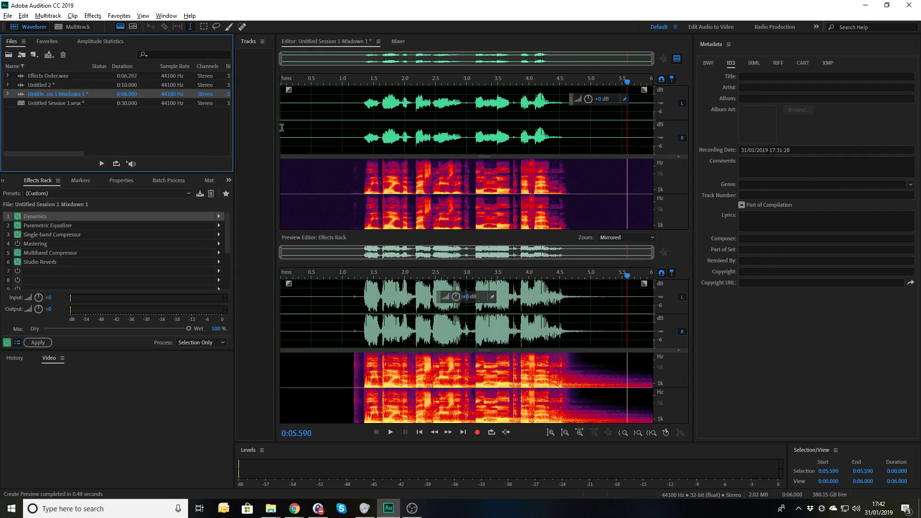
{"action": "key", "text": "ctrl+a"}
{"action": "left_click", "coordinate": [335, 125]}
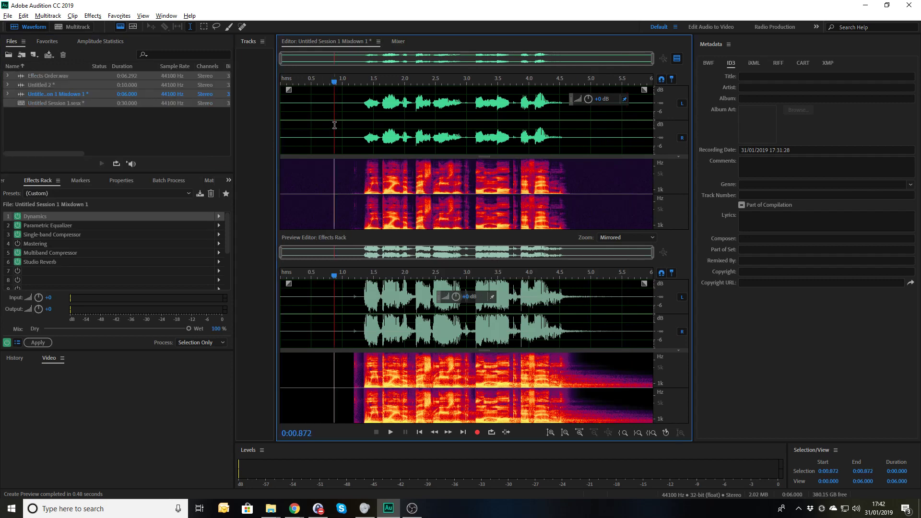
{"action": "key", "text": "ctrl+a"}
{"action": "right_click", "coordinate": [334, 125]}
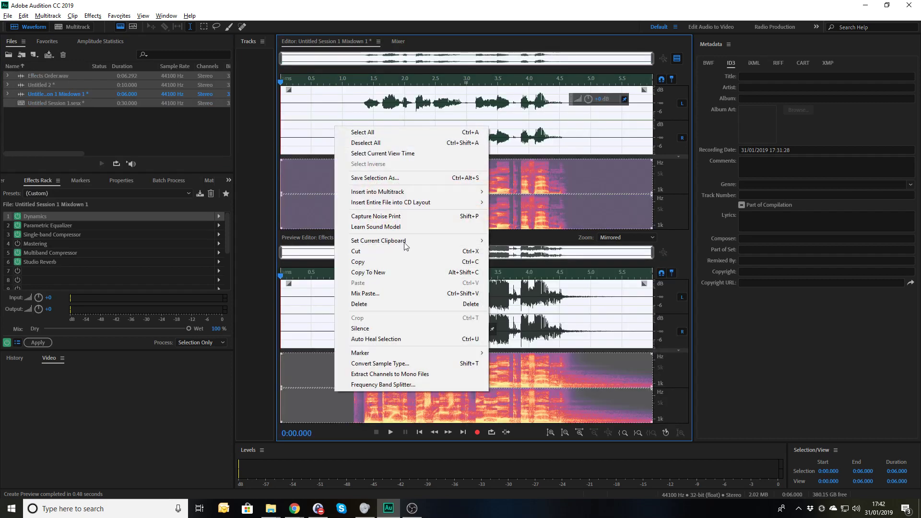
{"action": "left_click", "coordinate": [391, 272]}
Play the copied, unprocessed audio from about 0.07 s and stop after the first words
{"action": "left_click", "coordinate": [310, 190]}
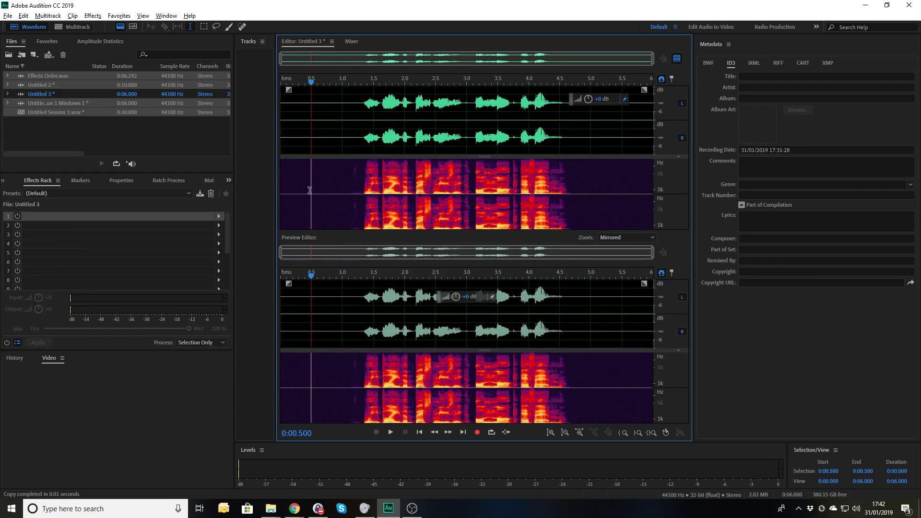
{"action": "left_click", "coordinate": [284, 167]}
{"action": "key", "text": "space"}
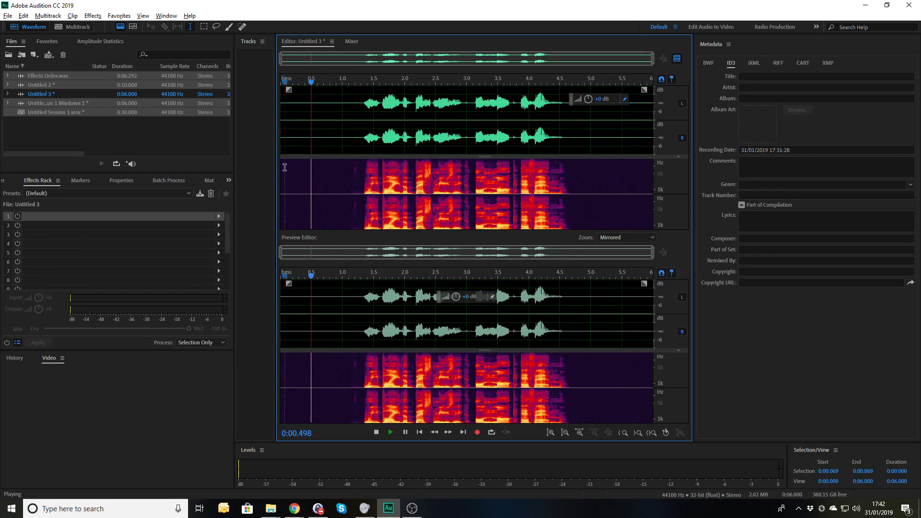
{"action": "key", "text": "space"}
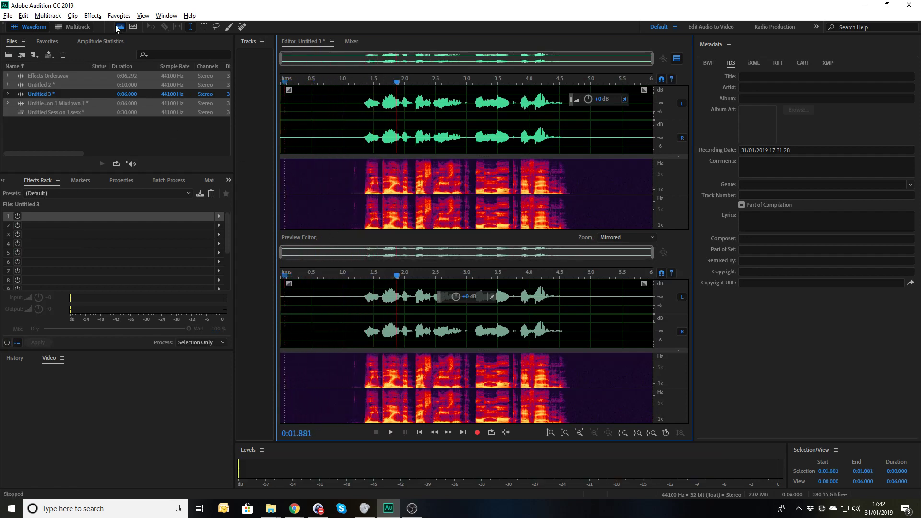
View the standalone Dynamics effect's settings for the copied file and close it without applying
{"action": "left_click", "coordinate": [92, 15]}
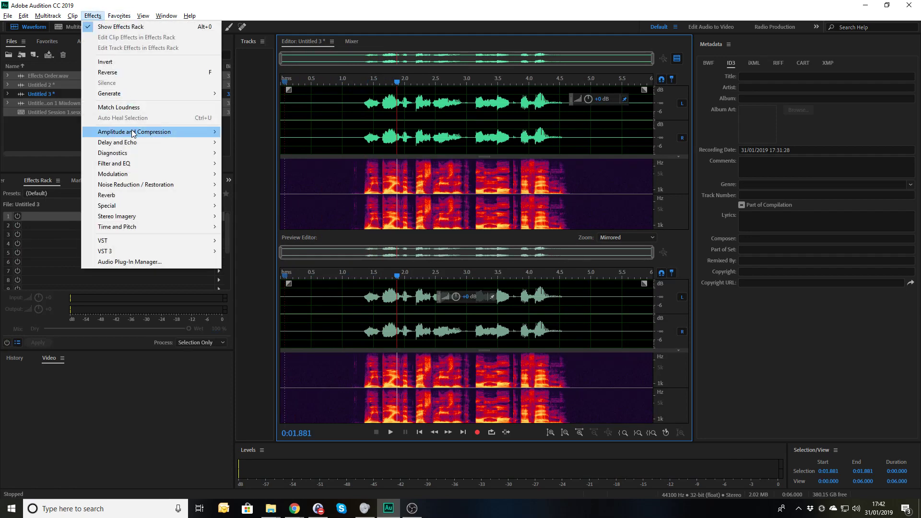
{"action": "mouse_move", "coordinate": [131, 133]}
{"action": "left_click", "coordinate": [250, 164]}
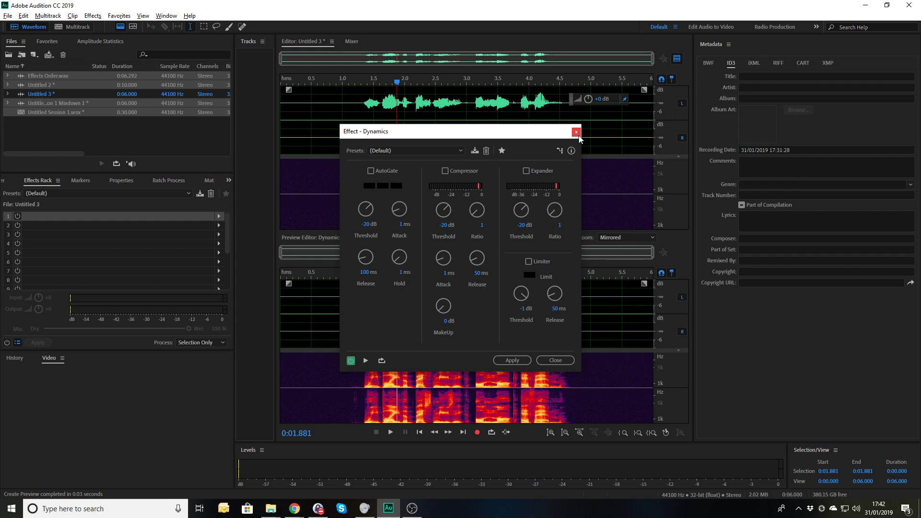
{"action": "left_click", "coordinate": [577, 133]}
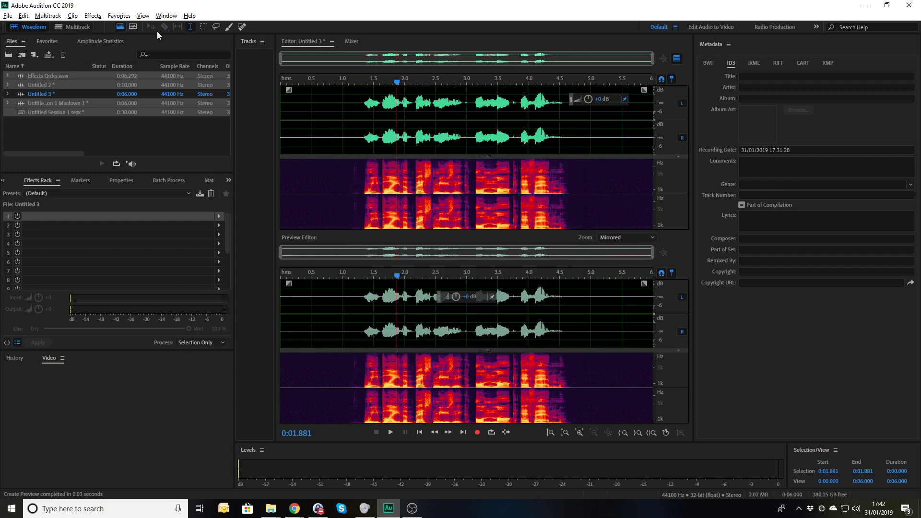
View the multitrack session, and return to Untitled Session 1 Mixdown 1 in the waveform editor
{"action": "left_click", "coordinate": [76, 27]}
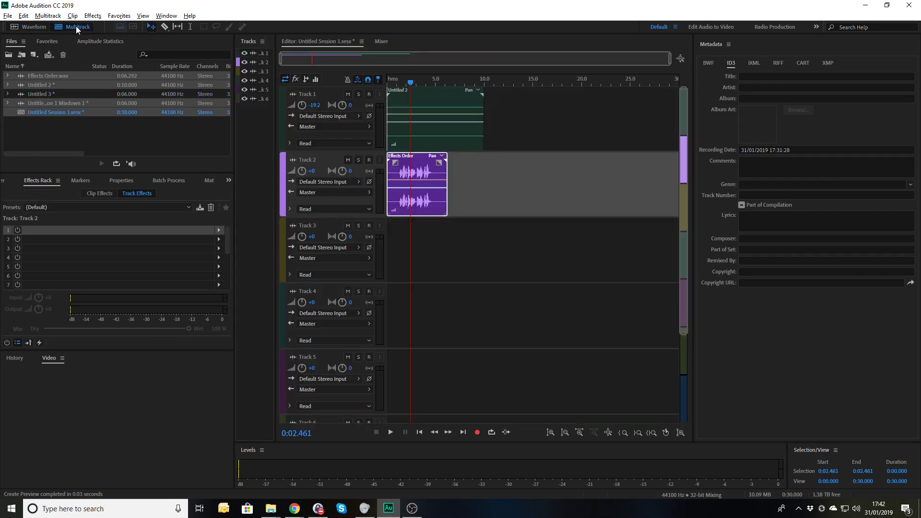
{"action": "left_click", "coordinate": [35, 27]}
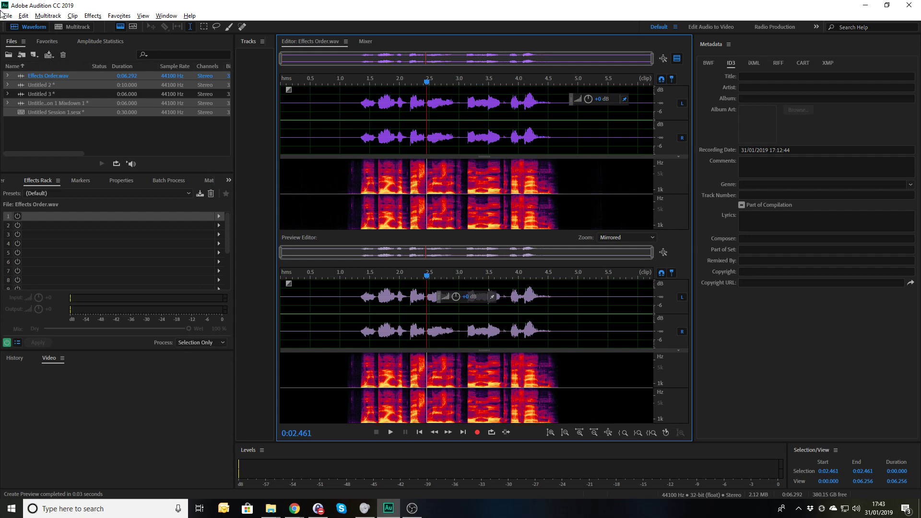
{"action": "double_click", "coordinate": [63, 105]}
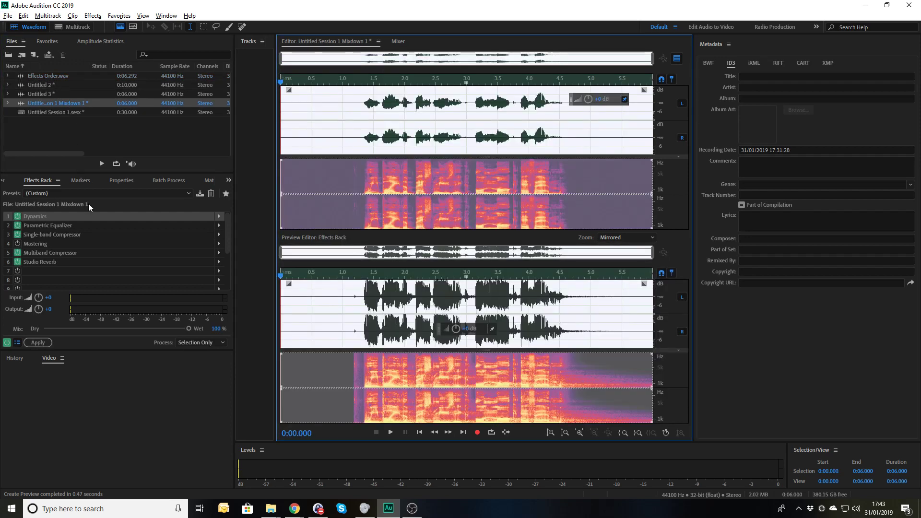
Bypass the Multiband Compressor in slot 5 and compare the source waveform's peaks near 1.5 s and 4.2 s with the preview
{"action": "left_click", "coordinate": [17, 253]}
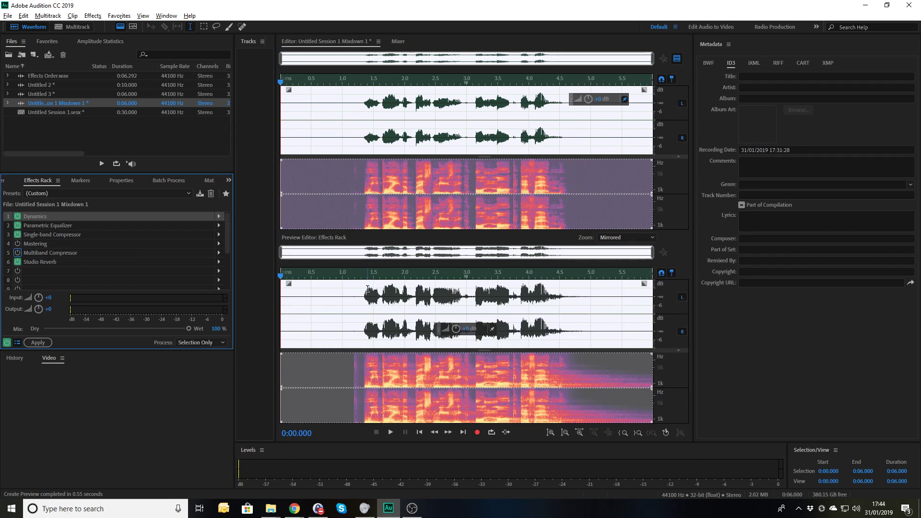
{"action": "left_click", "coordinate": [677, 58]}
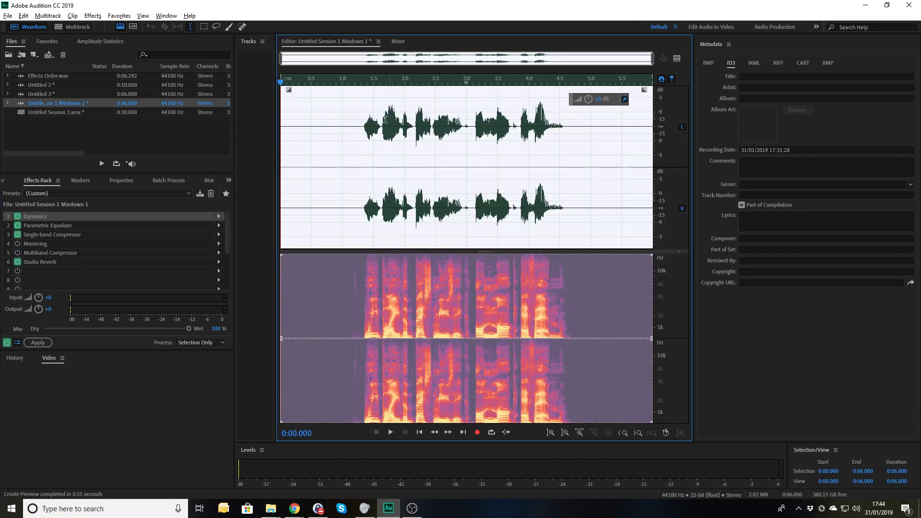
{"action": "left_click", "coordinate": [371, 118]}
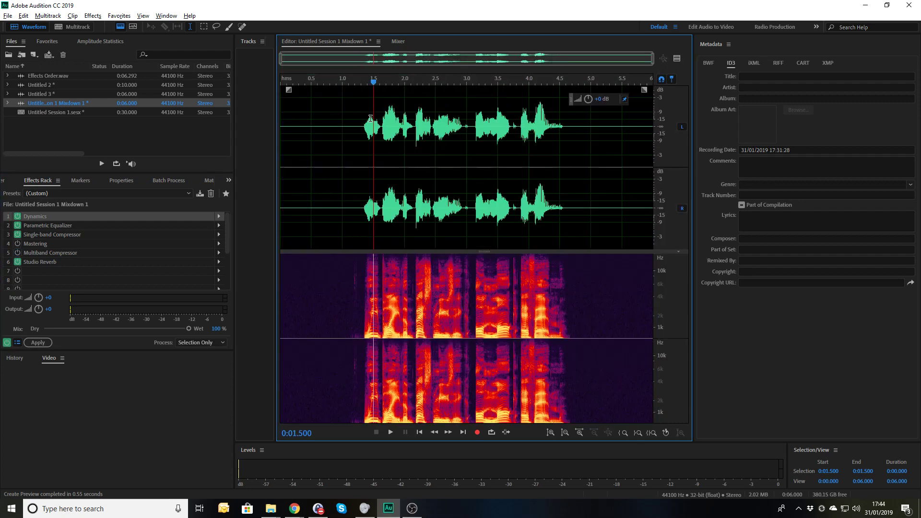
{"action": "left_click", "coordinate": [541, 107]}
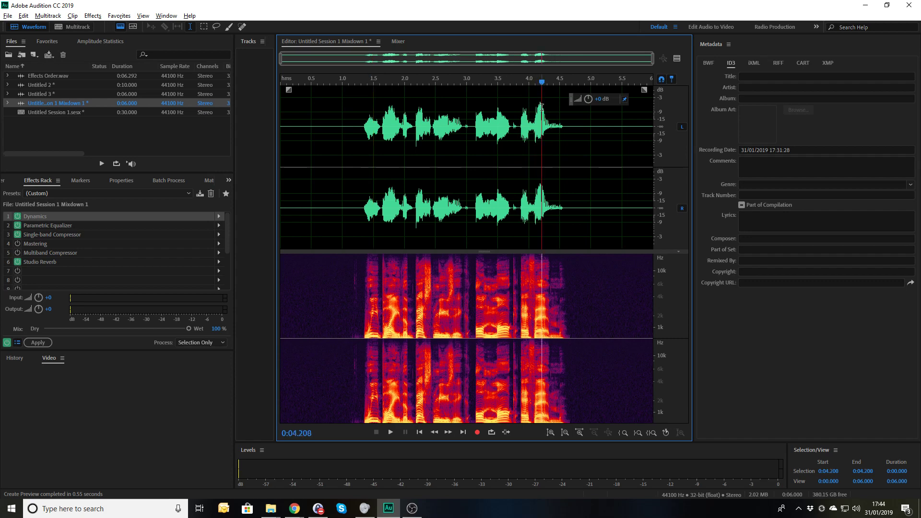
{"action": "left_click", "coordinate": [677, 58]}
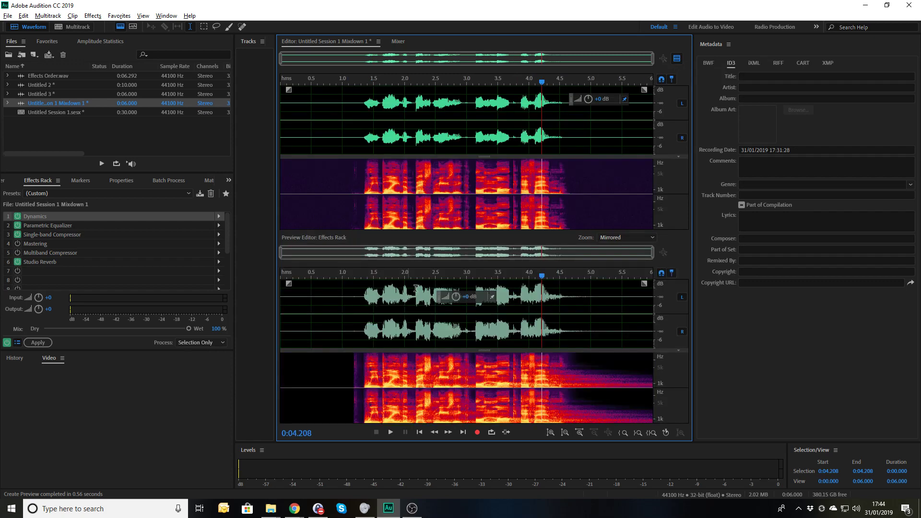
{"action": "left_click", "coordinate": [540, 287]}
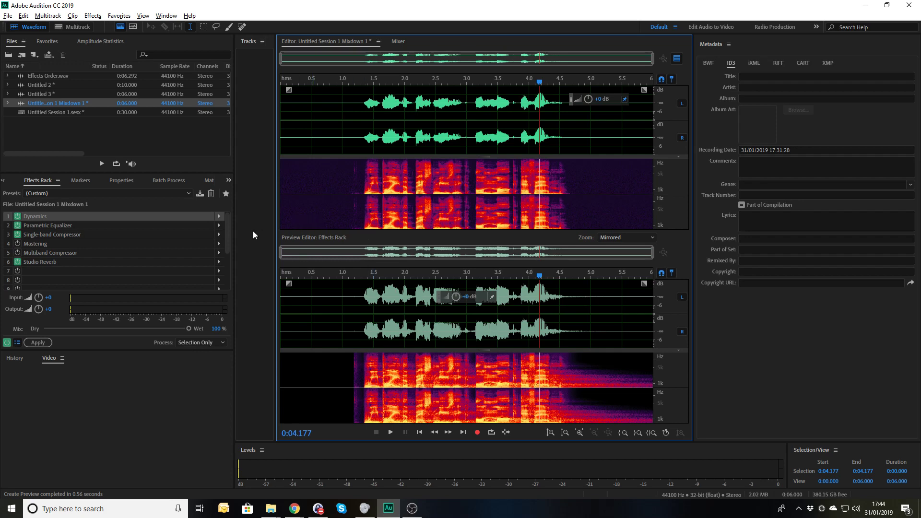
Try Dynamics in slot 4 after the Single-band Compressor, play from about 0.26 s, and return it to slot 1
{"action": "left_click_drag", "start_coordinate": [27, 217], "coordinate": [28, 240]}
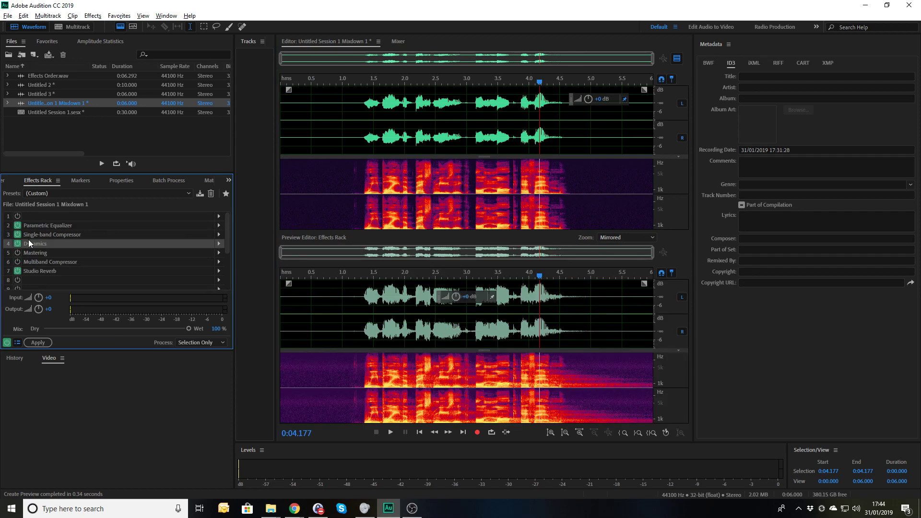
{"action": "left_click", "coordinate": [296, 314]}
{"action": "key", "text": "space"}
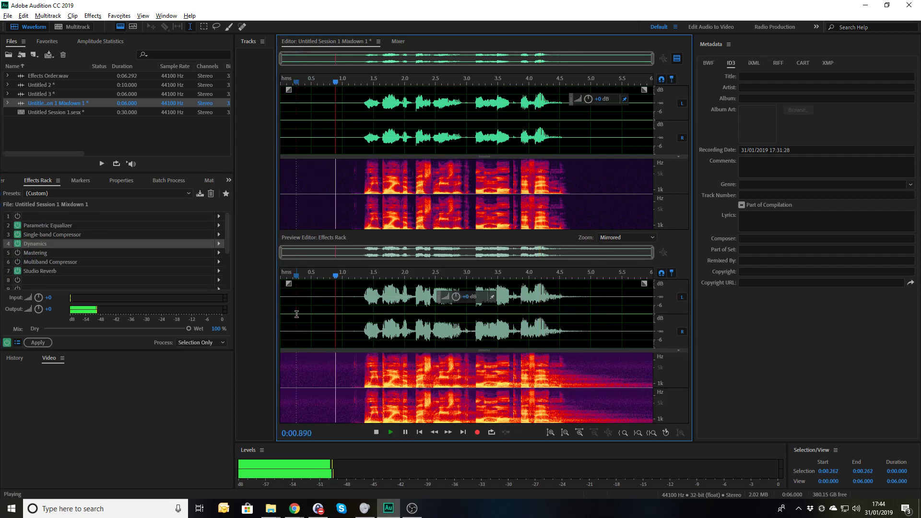
{"action": "key", "text": "space"}
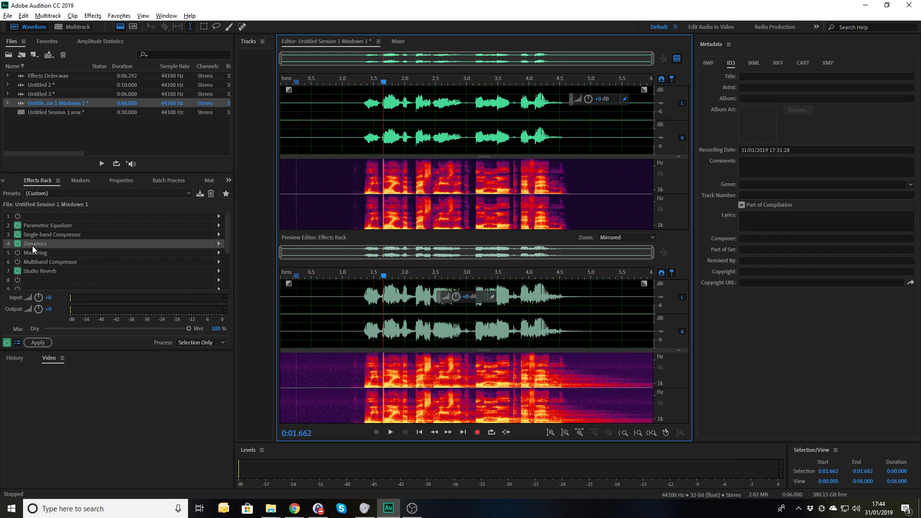
{"action": "left_click_drag", "start_coordinate": [33, 246], "coordinate": [30, 217]}
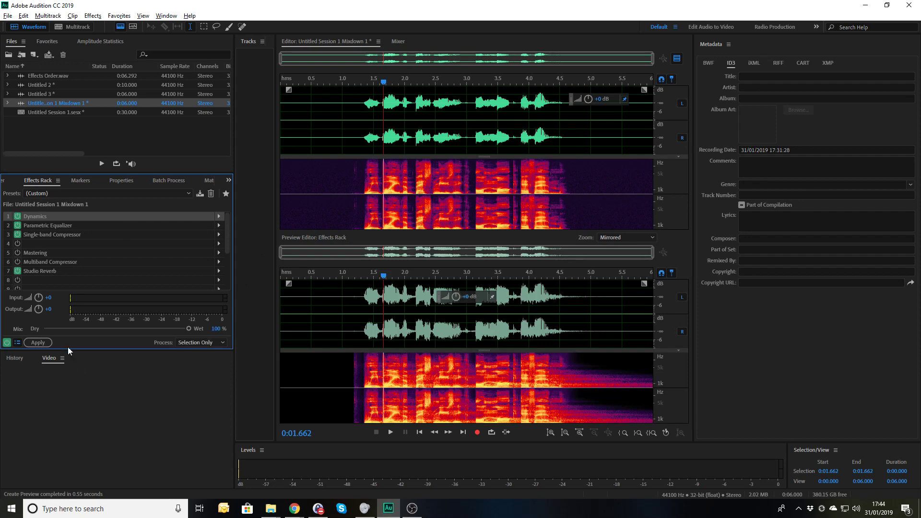
Apply the effects rack to the whole mixdown and play the processed audio from 0.5 s
{"action": "left_click", "coordinate": [38, 341]}
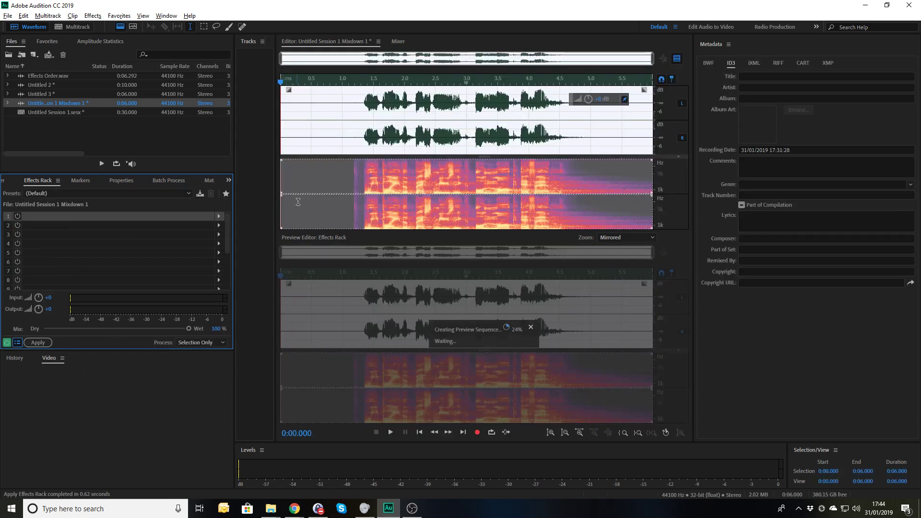
{"action": "left_click", "coordinate": [311, 166]}
{"action": "key", "text": "space"}
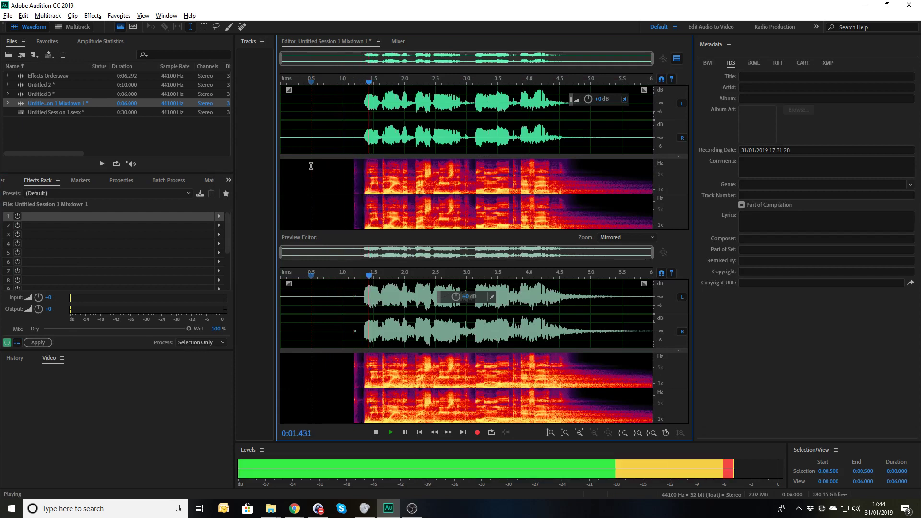